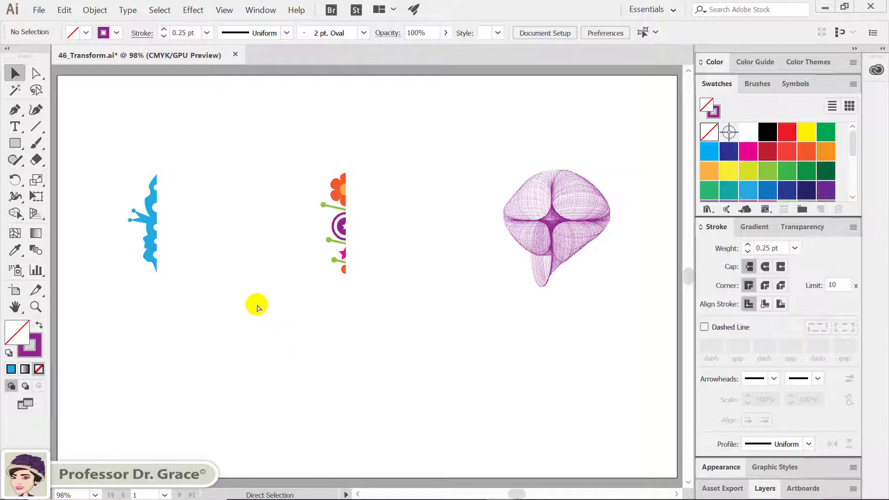
Inspect the three artworks in outline view, selecting each group in turn, then return to colour view
{"action": "key", "text": "ctrl+y"}
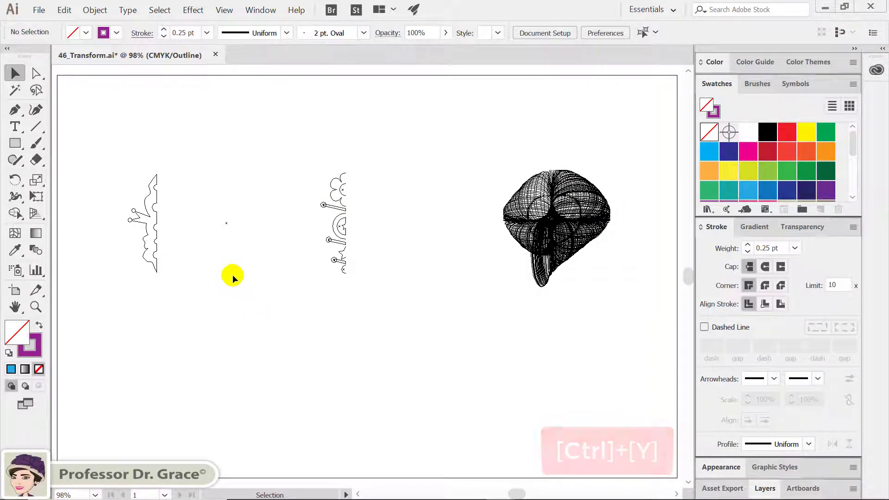
{"action": "left_click_drag", "start_coordinate": [224, 230], "coordinate": [107, 202]}
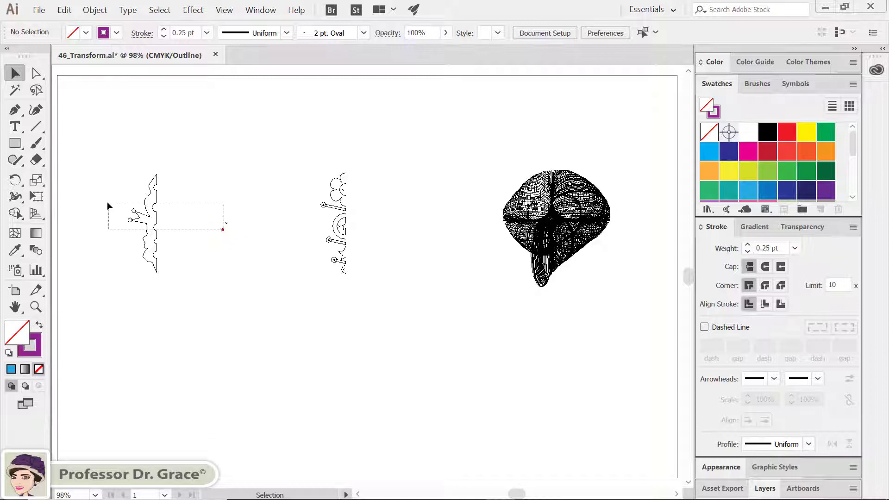
{"action": "left_click", "coordinate": [16, 330]}
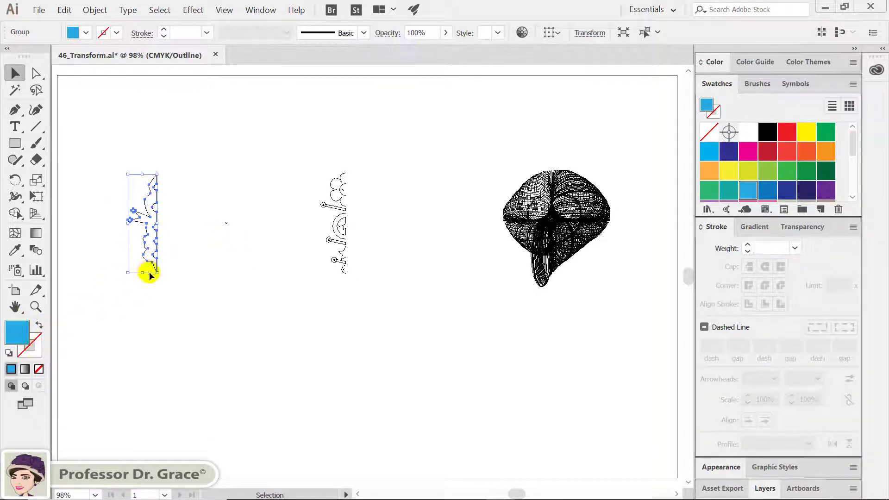
{"action": "left_click", "coordinate": [157, 294]}
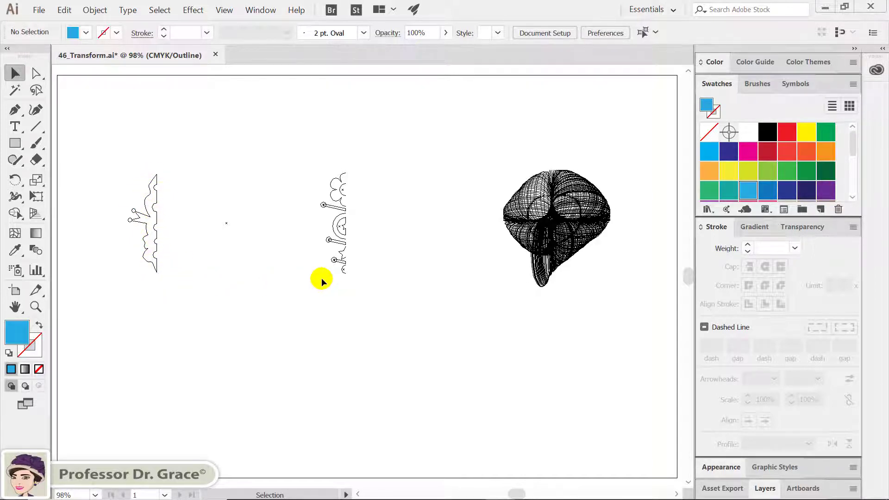
{"action": "left_click_drag", "start_coordinate": [374, 295], "coordinate": [325, 224]}
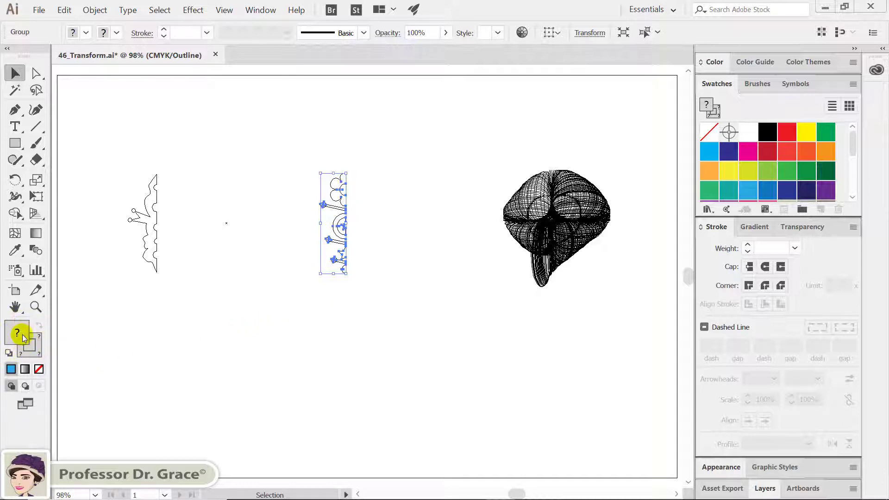
{"action": "left_click", "coordinate": [274, 316]}
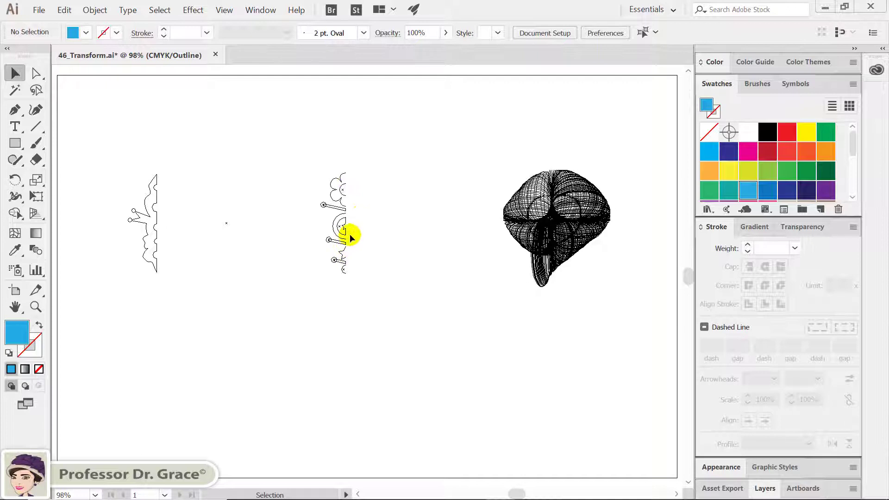
{"action": "left_click", "coordinate": [556, 227]}
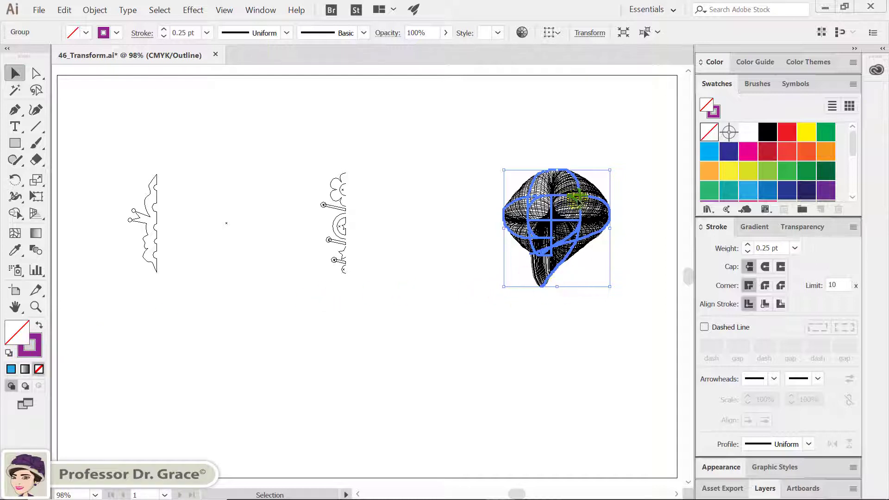
{"action": "left_click", "coordinate": [486, 262]}
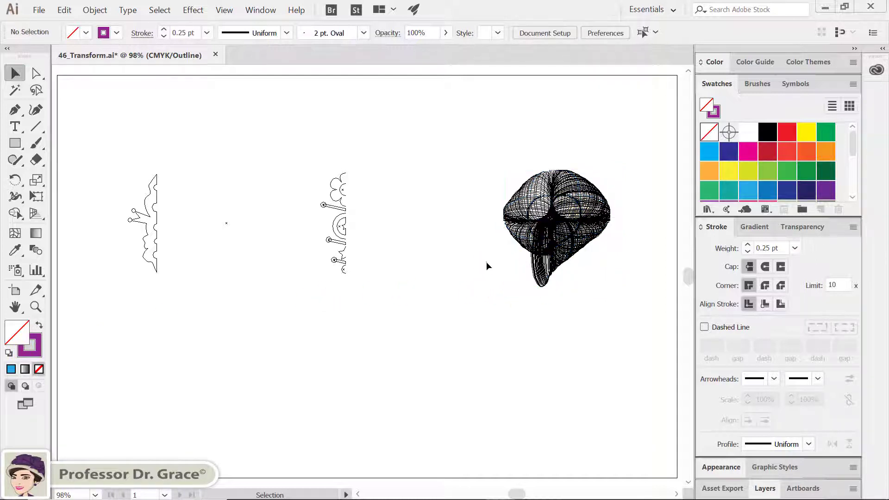
{"action": "key", "text": "a"}
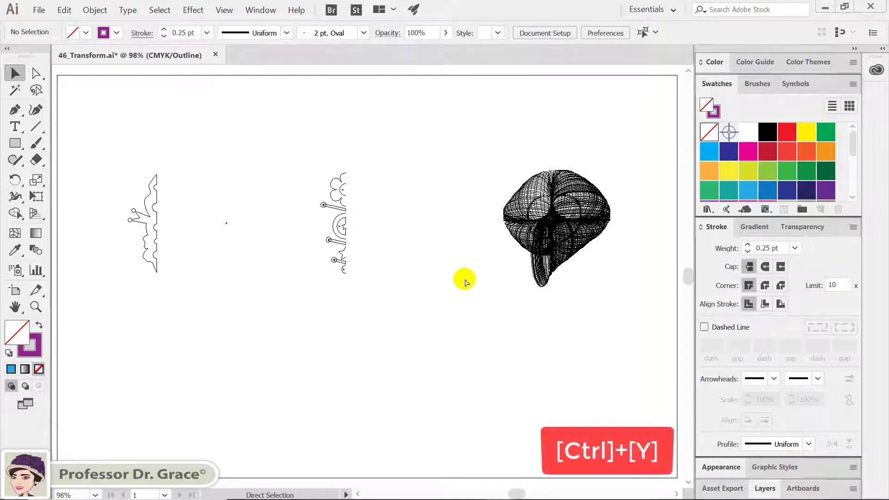
{"action": "key", "text": "ctrl+y"}
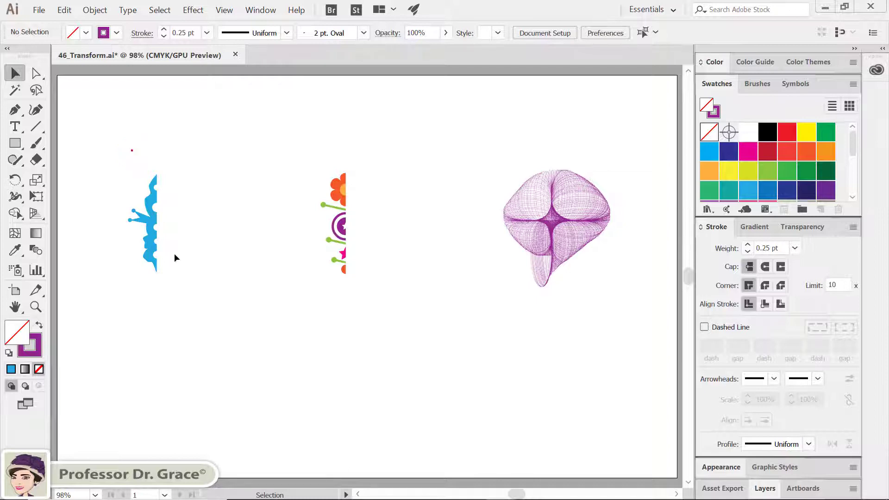
Apply a Transform effect to the blue half-shape: Reflect X, right-middle reference point, 1 copy
{"action": "left_click_drag", "start_coordinate": [132, 149], "coordinate": [176, 259]}
{"action": "left_click", "coordinate": [192, 9]}
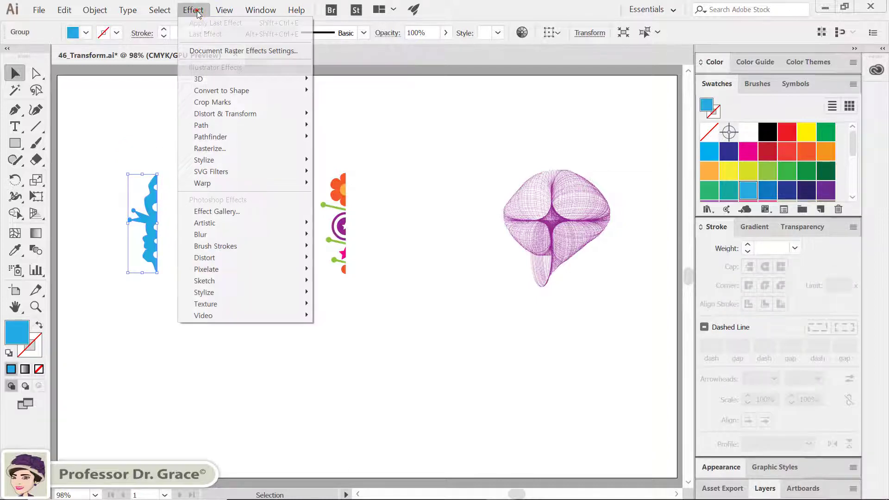
{"action": "mouse_move", "coordinate": [225, 113]}
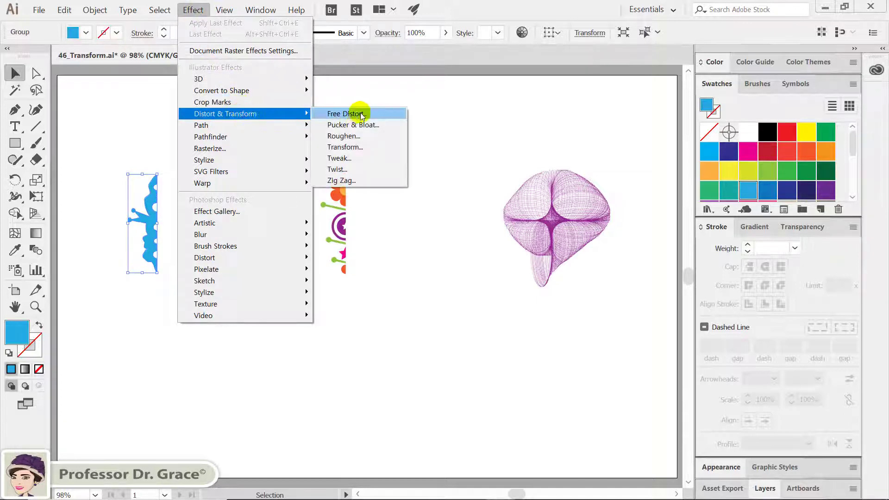
{"action": "left_click", "coordinate": [379, 147]}
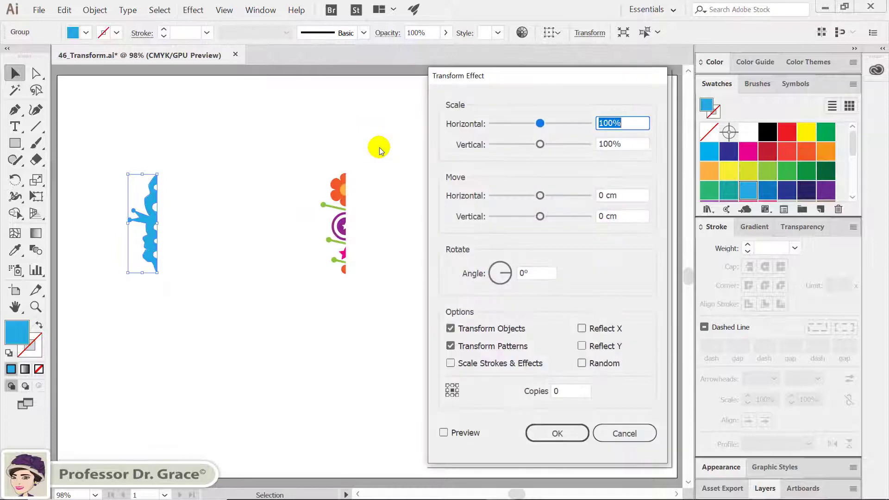
{"action": "left_click_drag", "start_coordinate": [496, 78], "coordinate": [463, 77]}
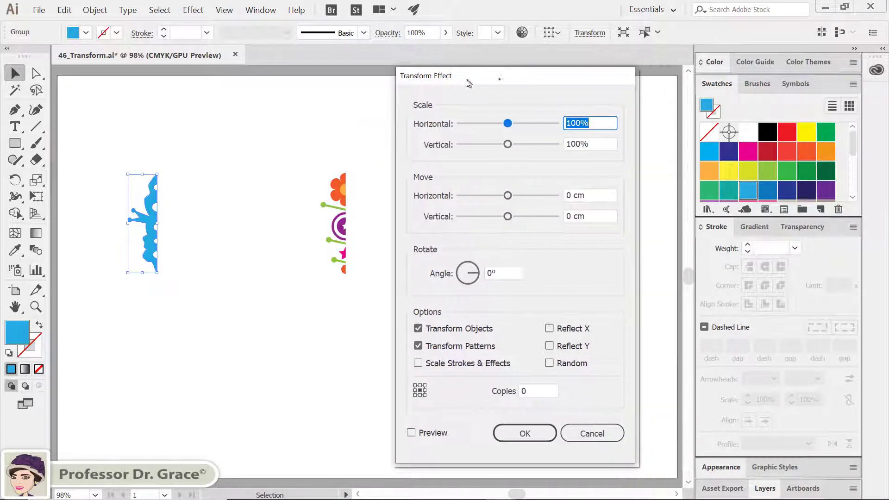
{"action": "left_click", "coordinate": [409, 433]}
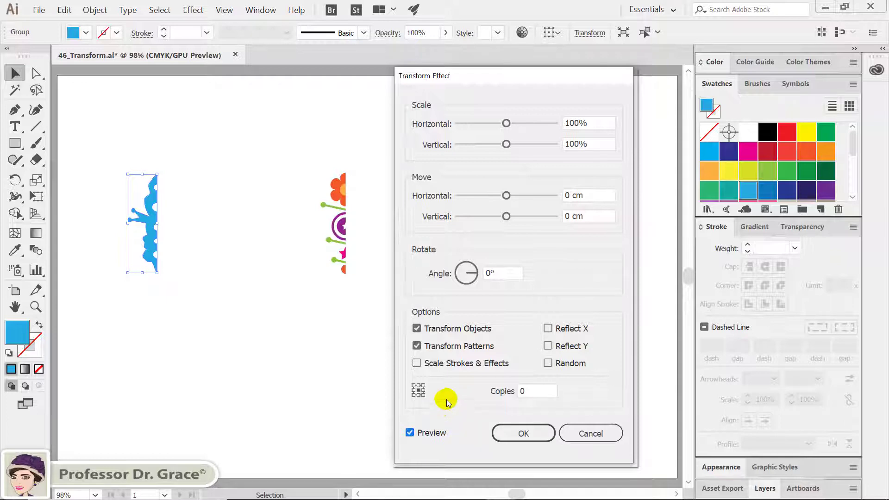
{"action": "left_click", "coordinate": [548, 329]}
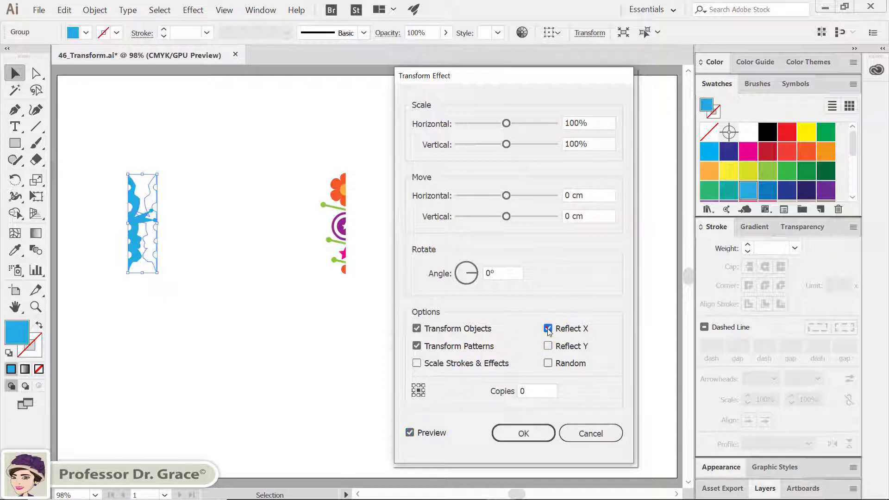
{"action": "left_click", "coordinate": [422, 390]}
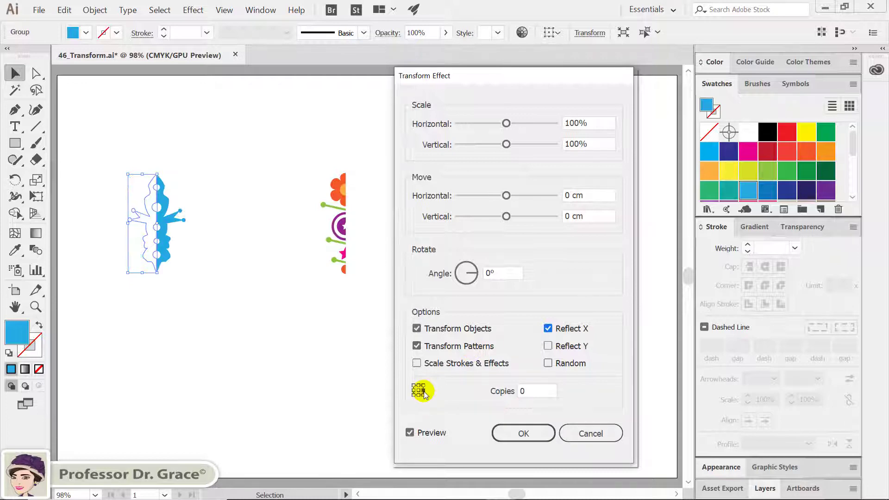
{"action": "double_click", "coordinate": [525, 391]}
{"action": "type", "text": "1"}
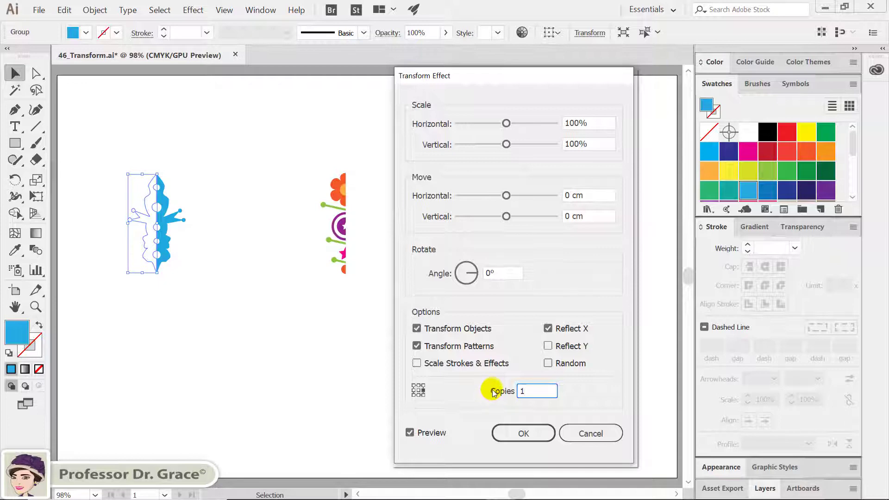
{"action": "left_click", "coordinate": [523, 433]}
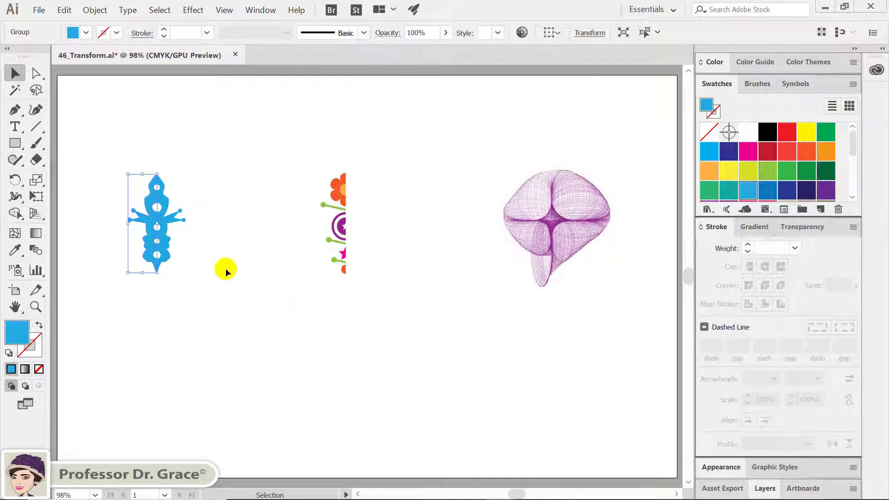
{"action": "left_click", "coordinate": [212, 265]}
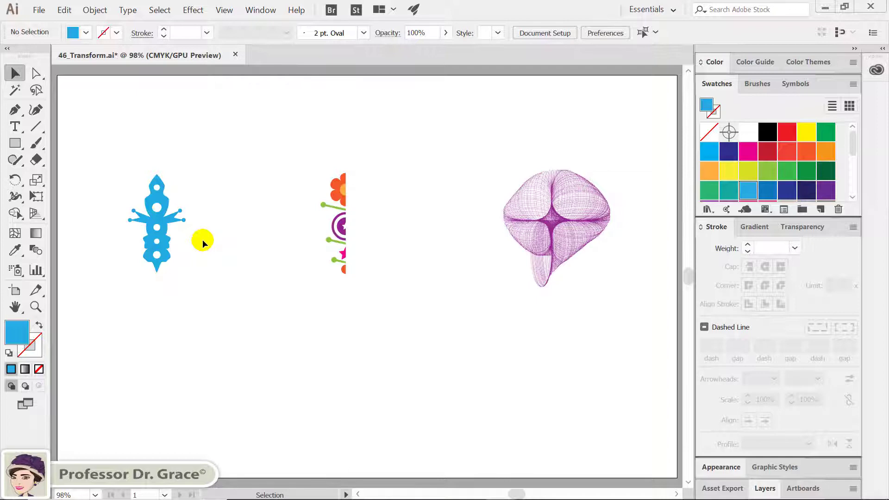
Add a second Transform effect to the blue figure with Reflect X off, 5 copies and 60° angle
{"action": "left_click_drag", "start_coordinate": [186, 228], "coordinate": [124, 196]}
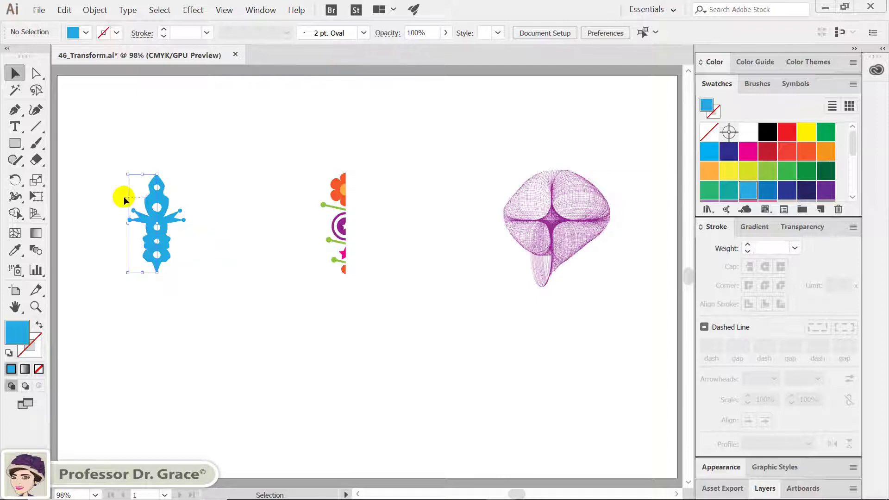
{"action": "left_click", "coordinate": [197, 11]}
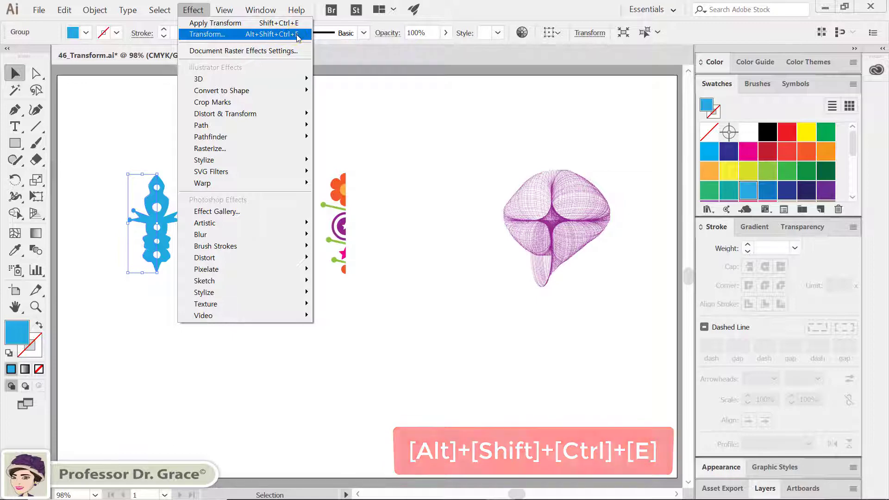
{"action": "left_click", "coordinate": [296, 35]}
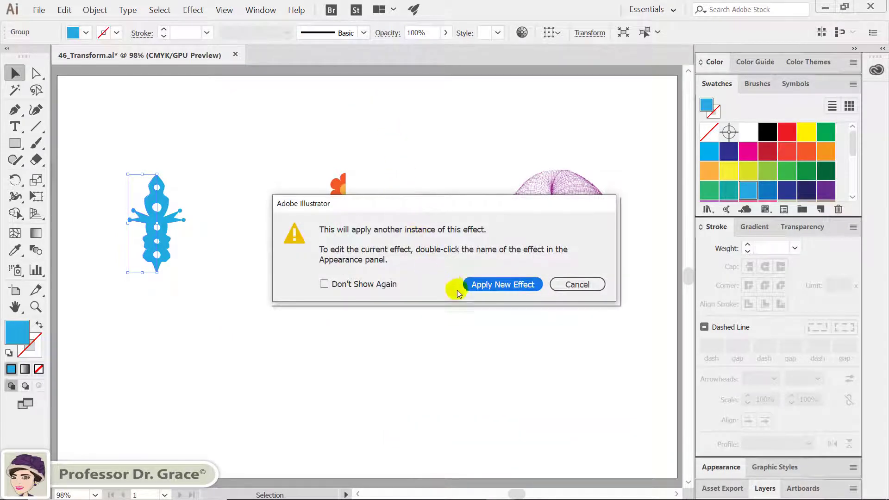
{"action": "left_click", "coordinate": [513, 287]}
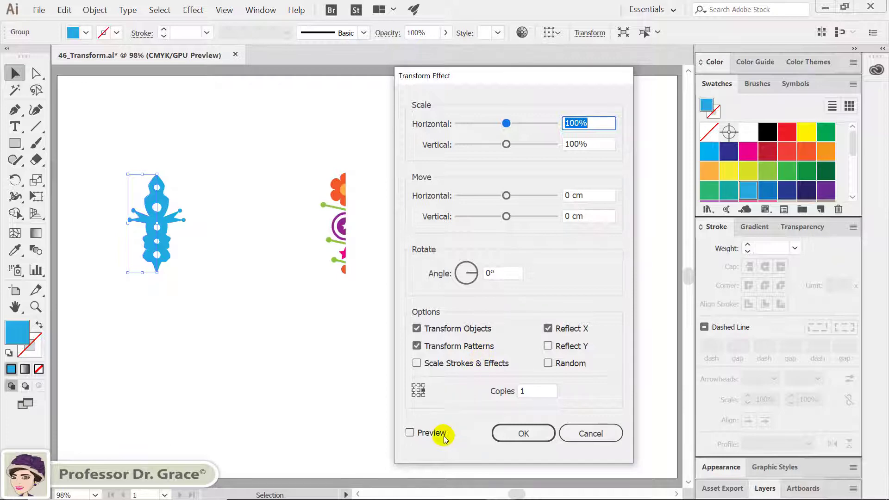
{"action": "left_click", "coordinate": [409, 432]}
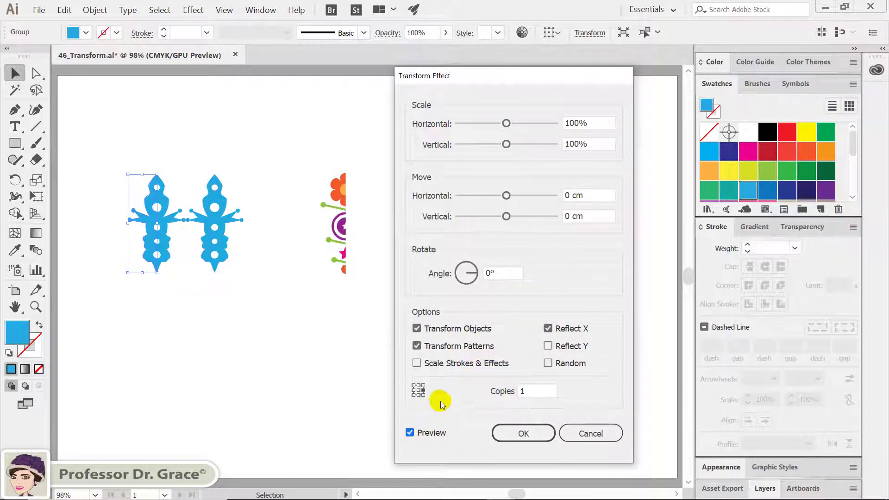
{"action": "left_click", "coordinate": [548, 328]}
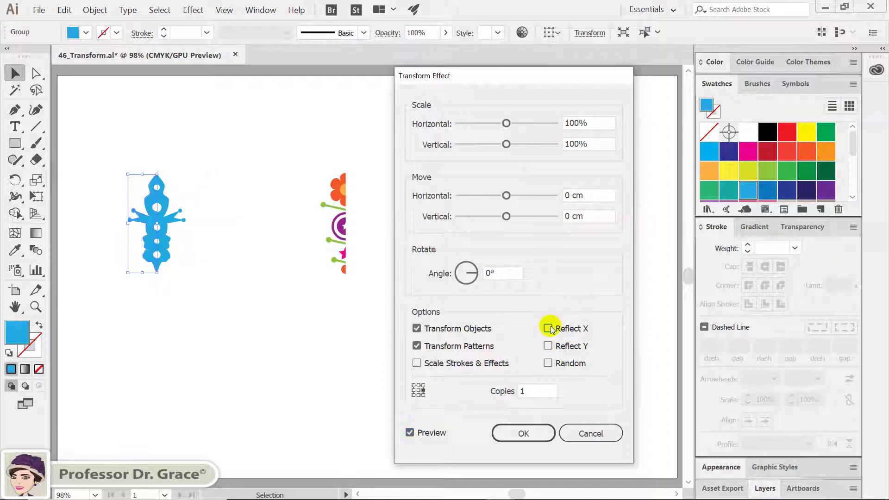
{"action": "double_click", "coordinate": [532, 391]}
{"action": "type", "text": "5"}
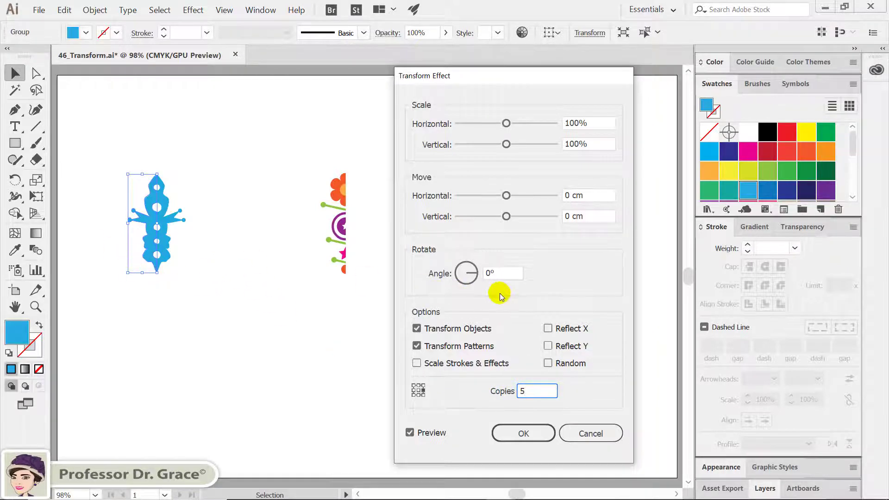
{"action": "double_click", "coordinate": [506, 272]}
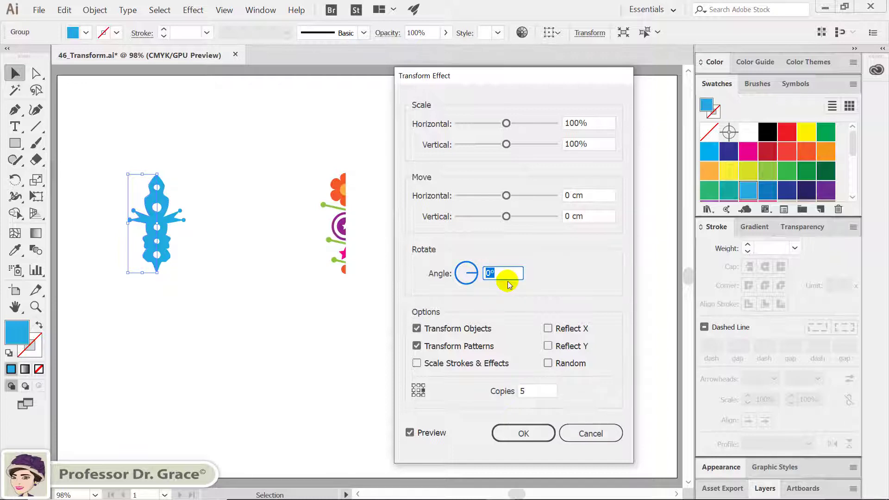
{"action": "type", "text": "6"}
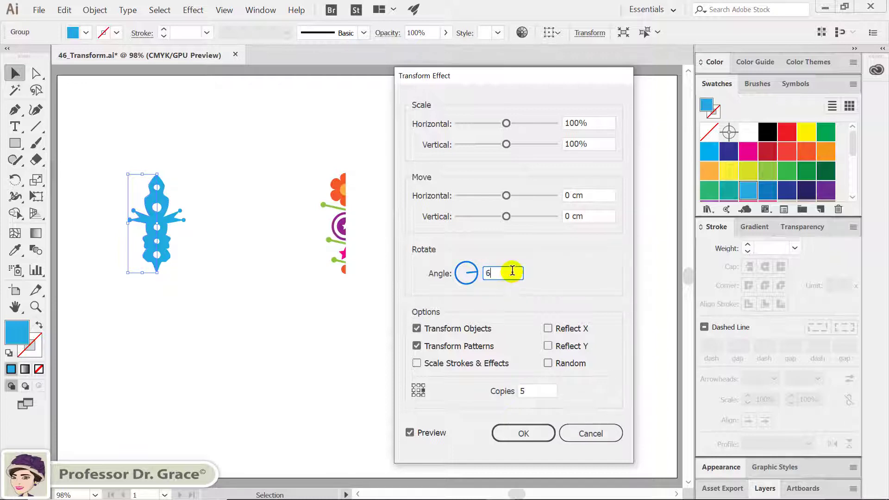
{"action": "left_click", "coordinate": [543, 392]}
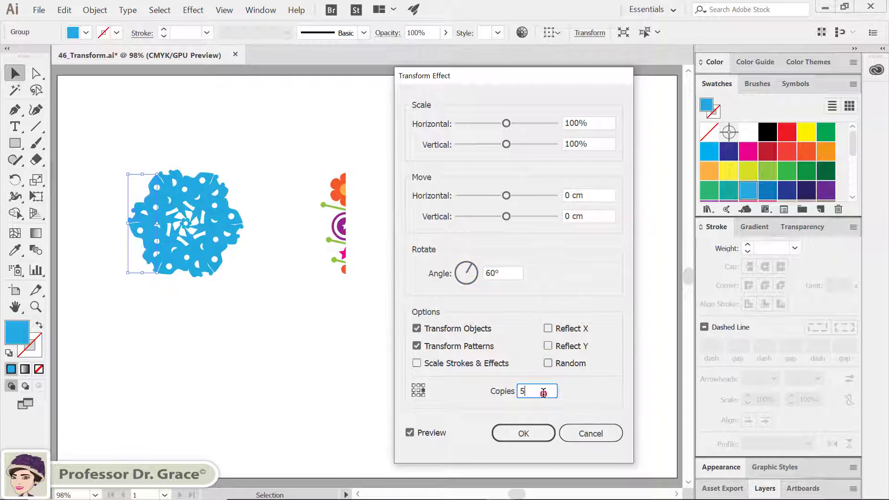
Try reference points until the rotated copies form a six-armed snowflake, then apply and deselect
{"action": "left_click", "coordinate": [418, 385]}
{"action": "left_click", "coordinate": [414, 385]}
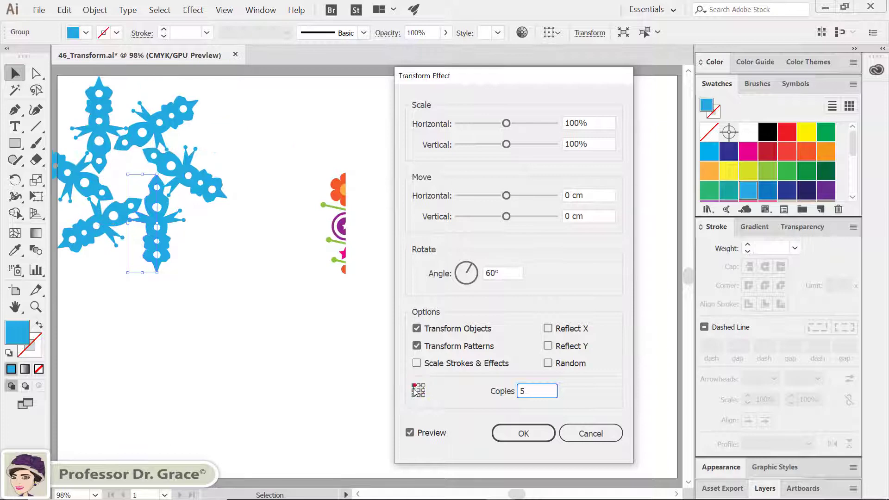
{"action": "left_click", "coordinate": [413, 396]}
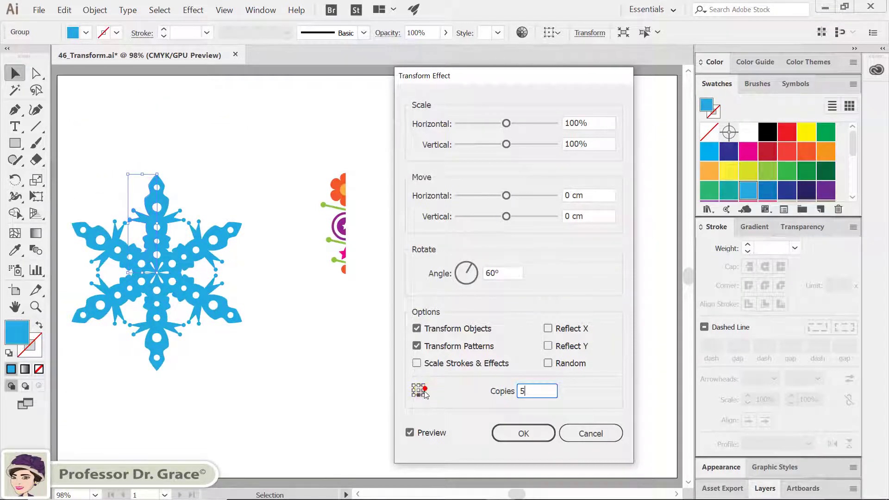
{"action": "left_click", "coordinate": [425, 391]}
{"action": "left_click", "coordinate": [418, 396]}
{"action": "left_click", "coordinate": [531, 433]}
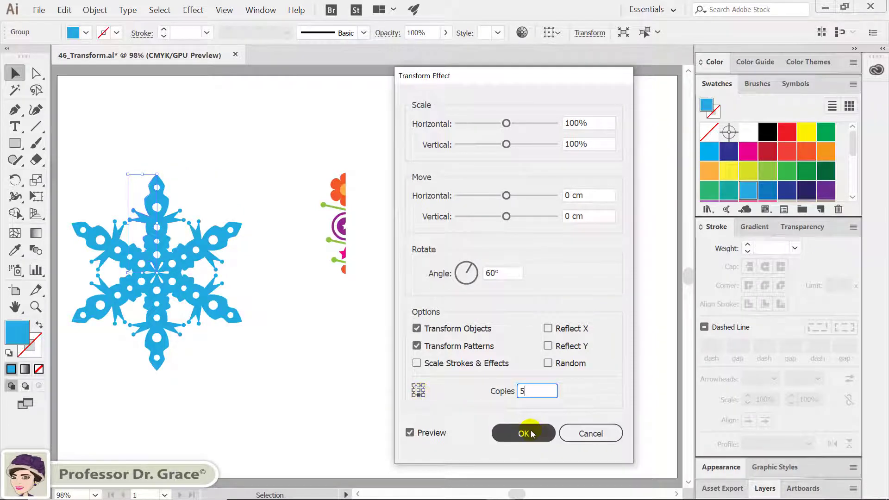
{"action": "left_click", "coordinate": [284, 309]}
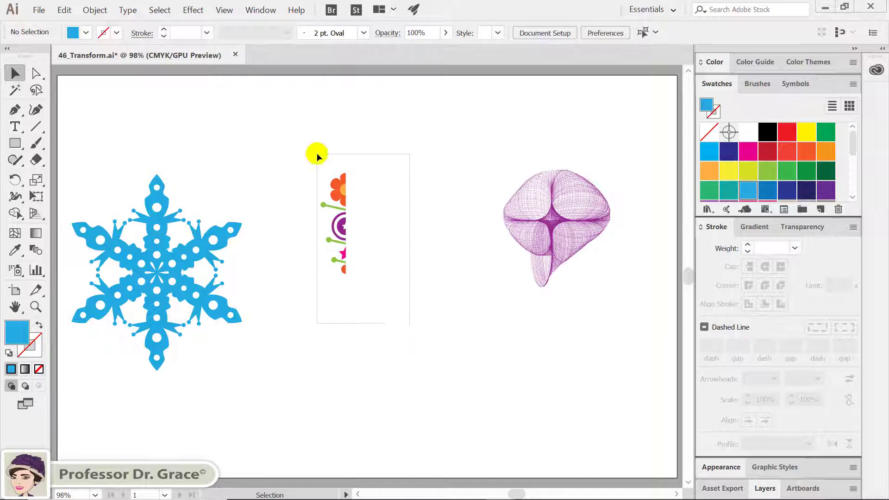
Select the half flower strip and start a Transform effect with live preview on
{"action": "left_click_drag", "start_coordinate": [410, 323], "coordinate": [318, 153]}
{"action": "left_click", "coordinate": [192, 9]}
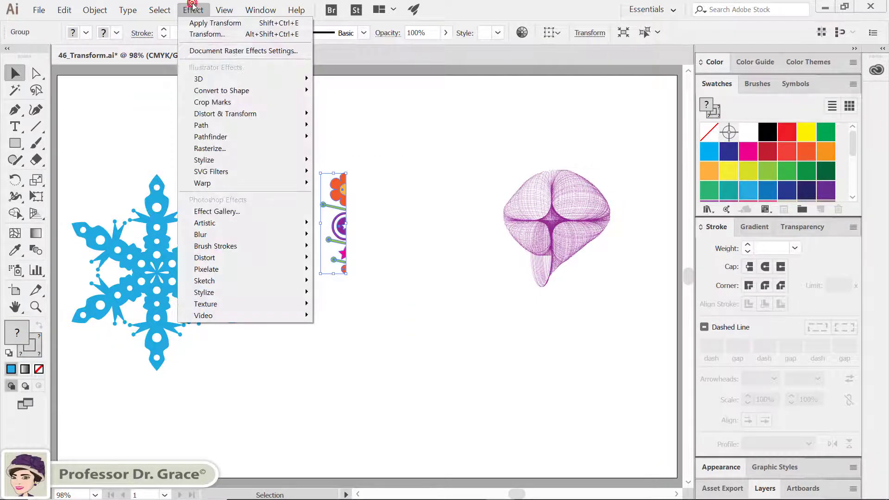
{"action": "left_click", "coordinate": [303, 34]}
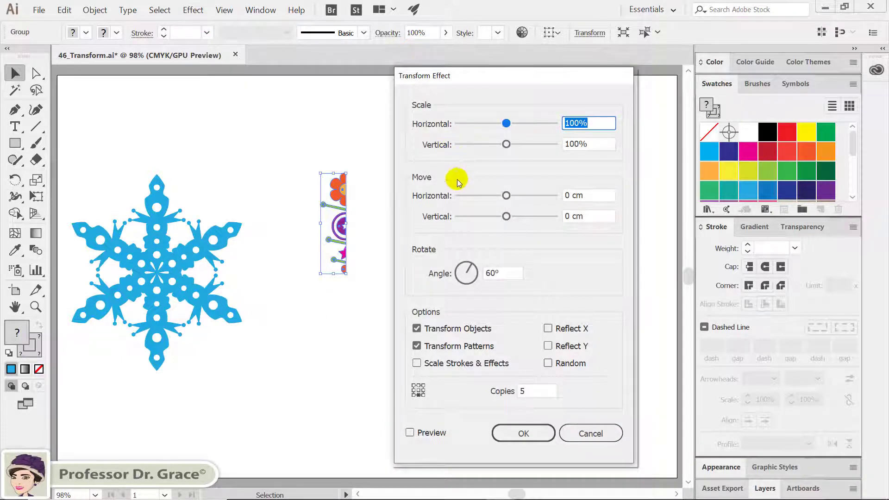
{"action": "left_click", "coordinate": [410, 432]}
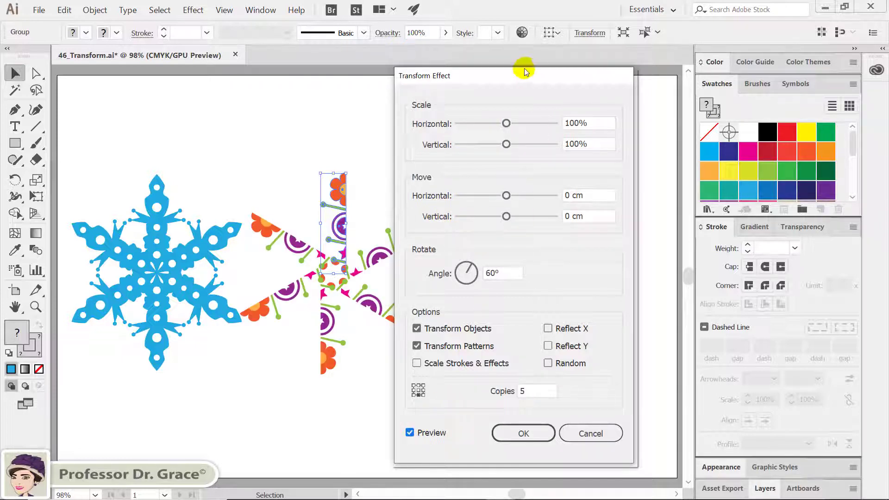
{"action": "left_click_drag", "start_coordinate": [522, 77], "coordinate": [570, 76]}
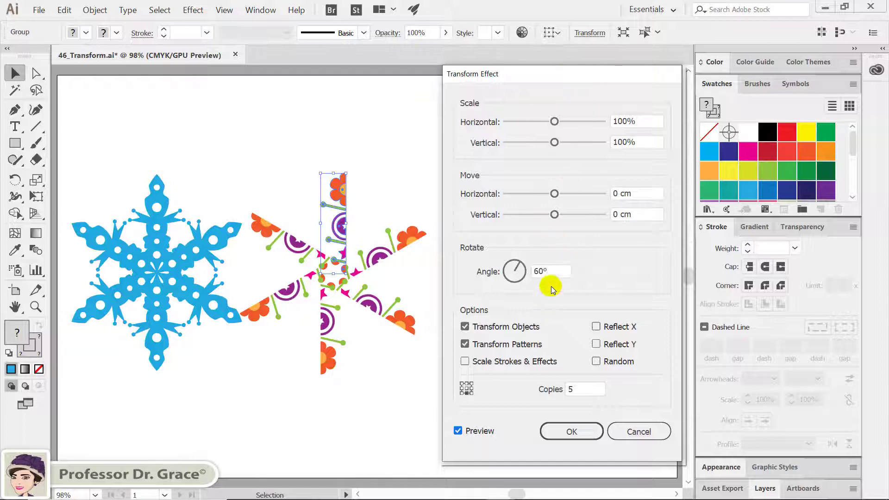
Set angle 0, Reflect X about the right-middle reference point, adjust copies, apply and deselect
{"action": "left_click", "coordinate": [500, 269]}
{"action": "type", "text": "0"}
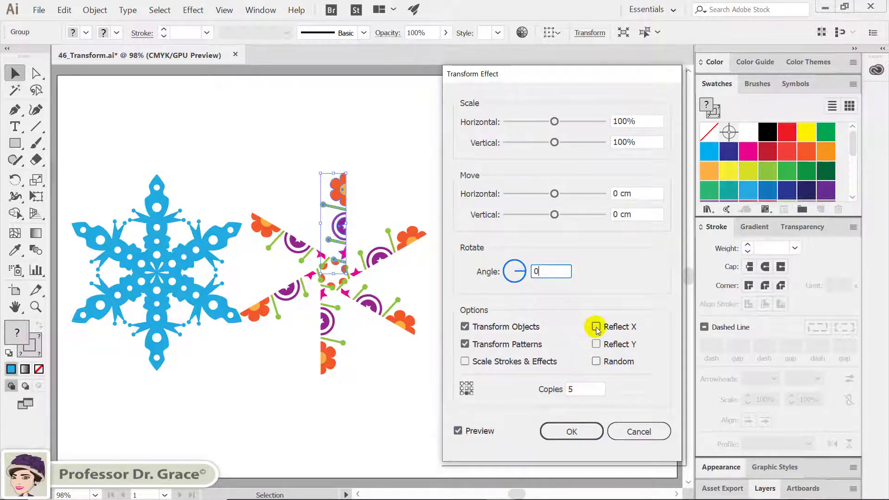
{"action": "left_click", "coordinate": [596, 327]}
{"action": "left_click", "coordinate": [471, 388]}
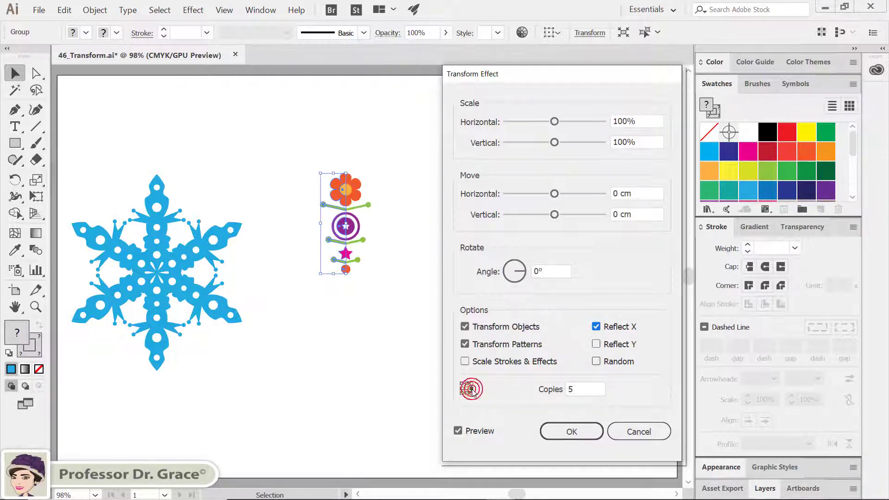
{"action": "double_click", "coordinate": [584, 390]}
{"action": "type", "text": "100"}
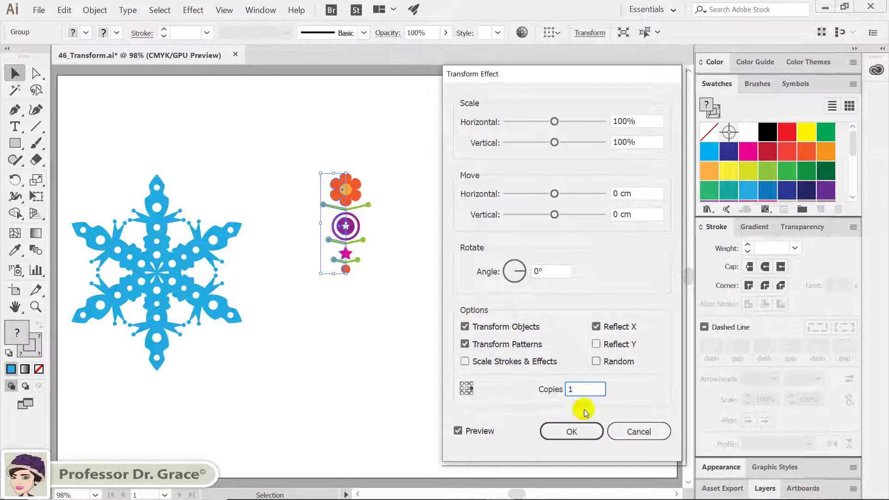
{"action": "left_click", "coordinate": [572, 431]}
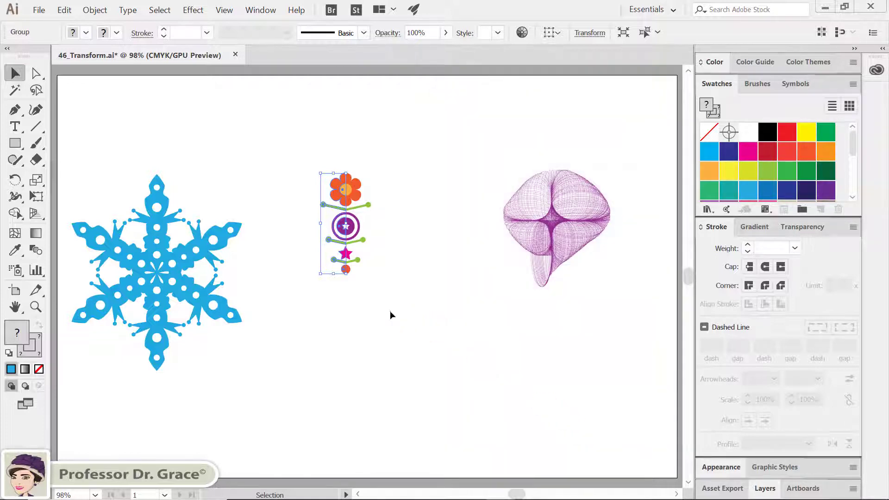
{"action": "left_click", "coordinate": [390, 311]}
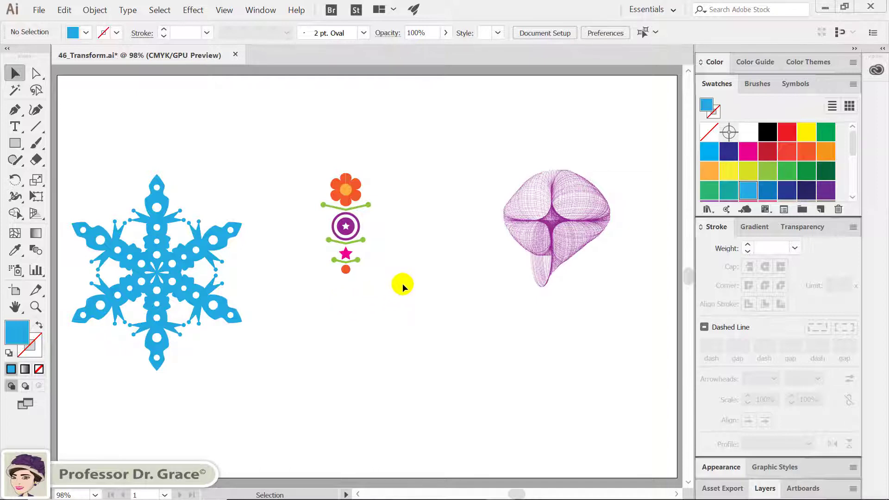
Add a second Transform effect instance to the flower column with live preview on
{"action": "left_click", "coordinate": [319, 180]}
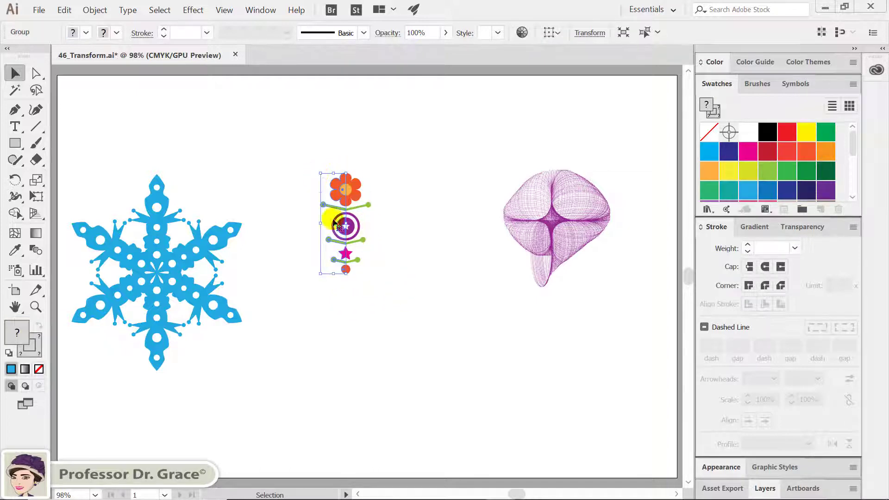
{"action": "left_click", "coordinate": [194, 10]}
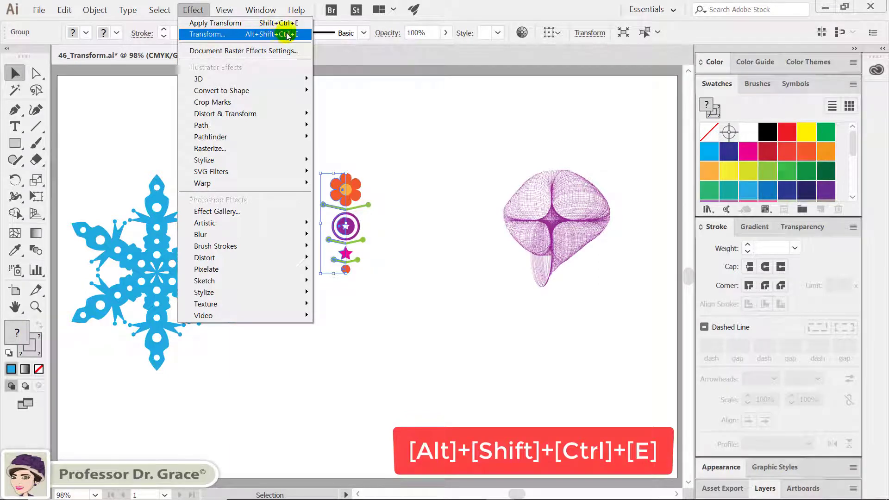
{"action": "left_click", "coordinate": [298, 35]}
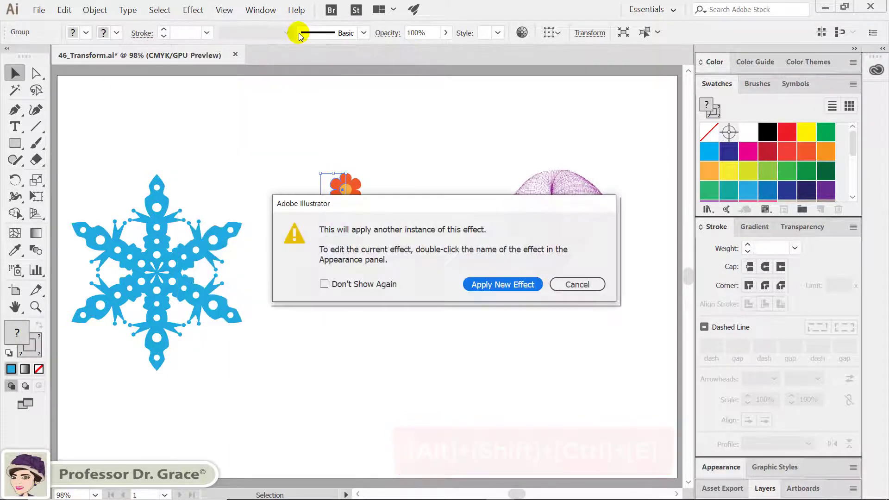
{"action": "left_click_drag", "start_coordinate": [403, 206], "coordinate": [524, 126]}
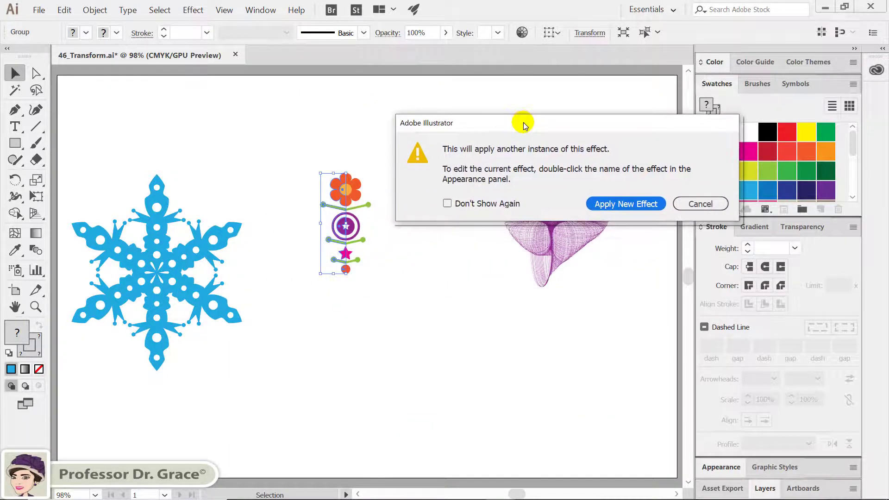
{"action": "left_click", "coordinate": [619, 205]}
{"action": "left_click", "coordinate": [618, 205]}
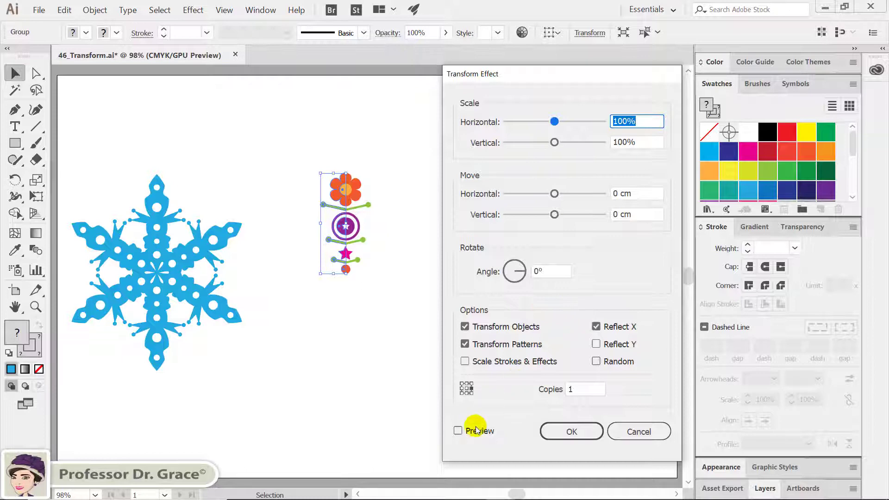
{"action": "left_click", "coordinate": [457, 430]}
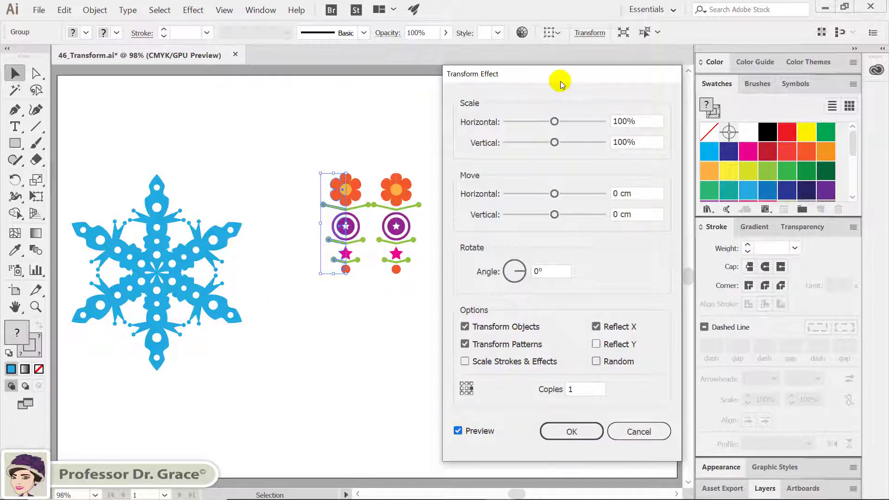
{"action": "left_click_drag", "start_coordinate": [570, 78], "coordinate": [613, 76]}
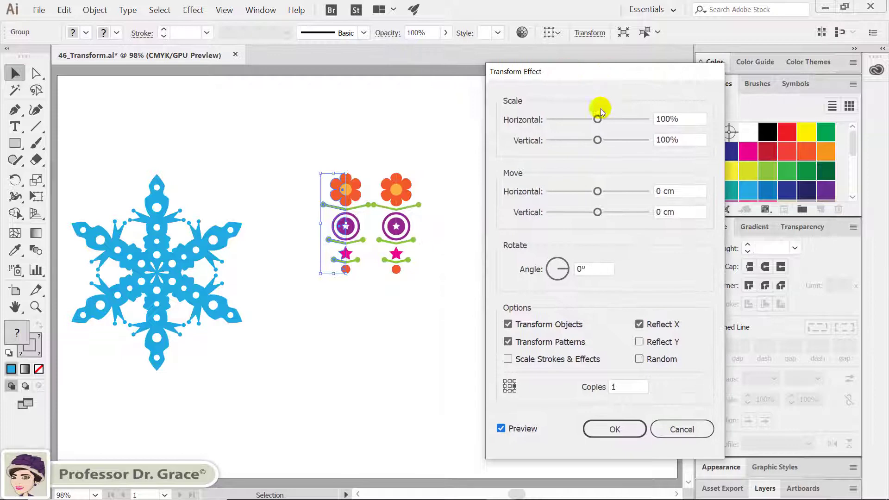
Turn off Reflect X and set 5 copies at a 60° rotation angle
{"action": "left_click", "coordinate": [639, 325]}
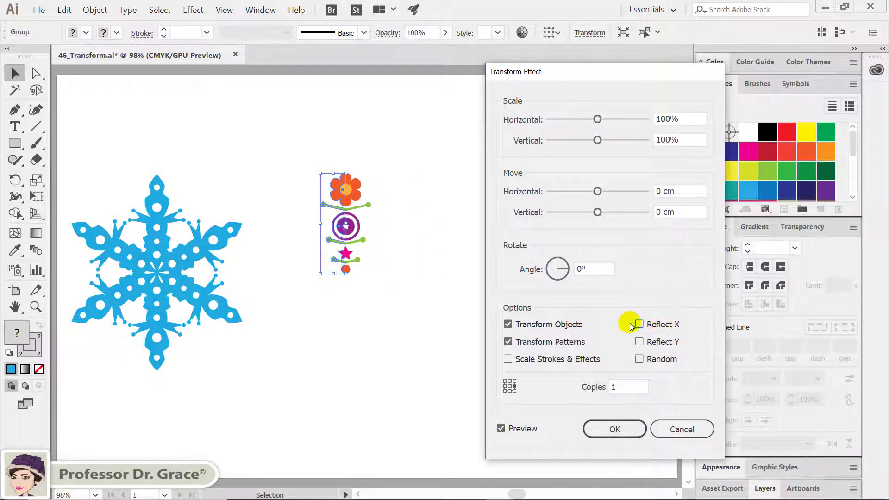
{"action": "double_click", "coordinate": [623, 386]}
{"action": "type", "text": "5"}
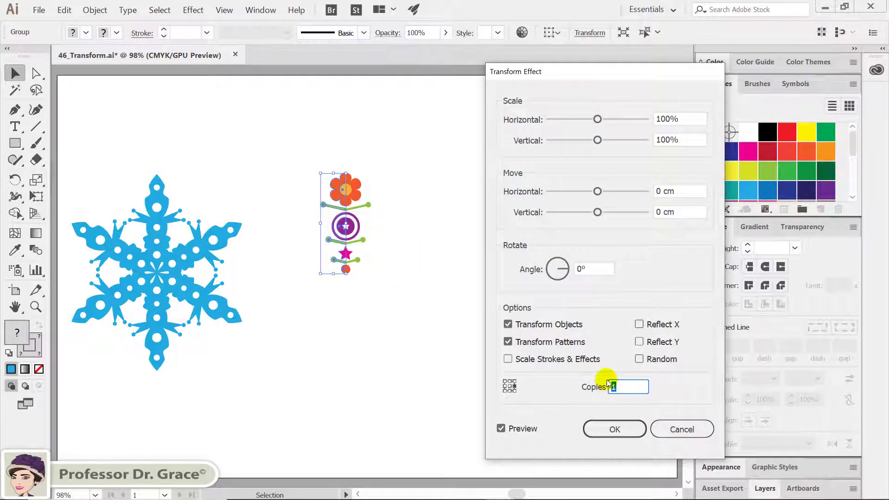
{"action": "double_click", "coordinate": [593, 269]}
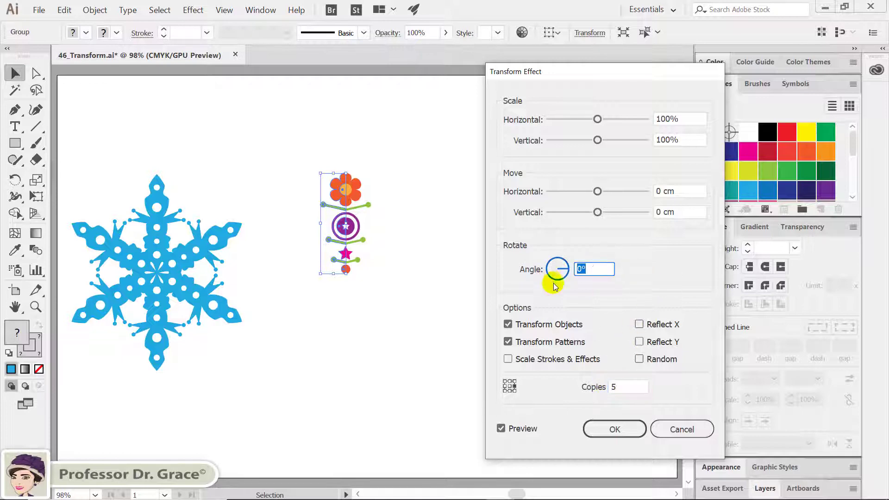
{"action": "type", "text": "60"}
{"action": "left_click", "coordinate": [621, 386]}
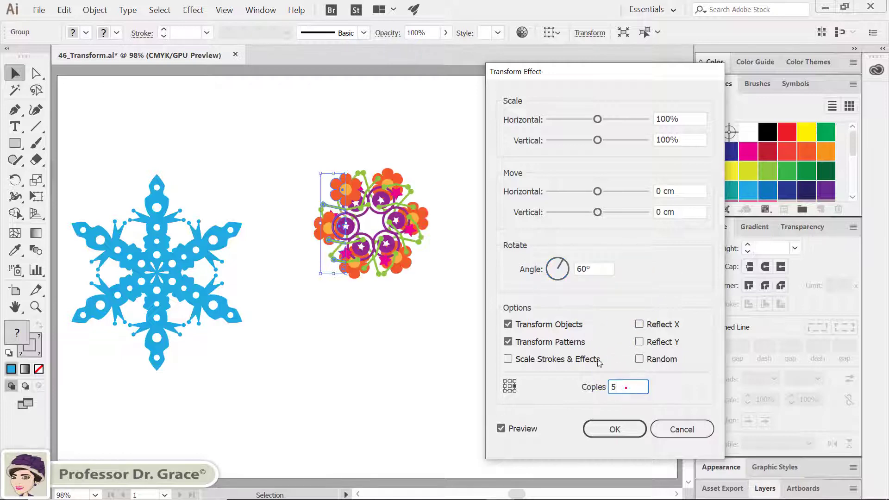
Settle on the bottom-middle reference point, apply the six-fold rotation, and deselect
{"action": "left_click", "coordinate": [514, 382]}
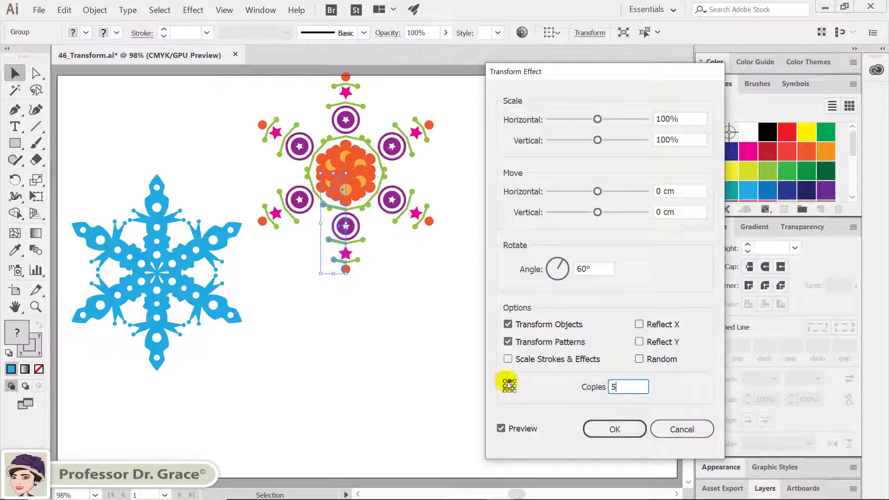
{"action": "left_click", "coordinate": [509, 386]}
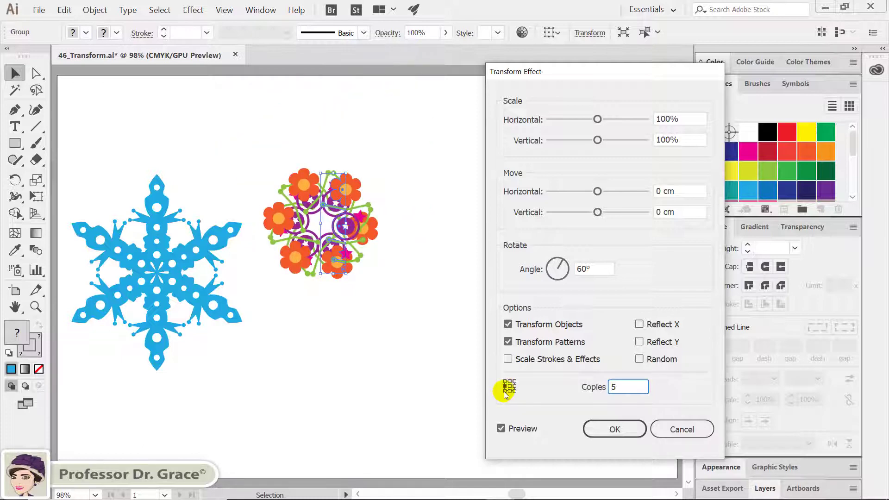
{"action": "left_click", "coordinate": [505, 391]}
{"action": "left_click", "coordinate": [513, 391]}
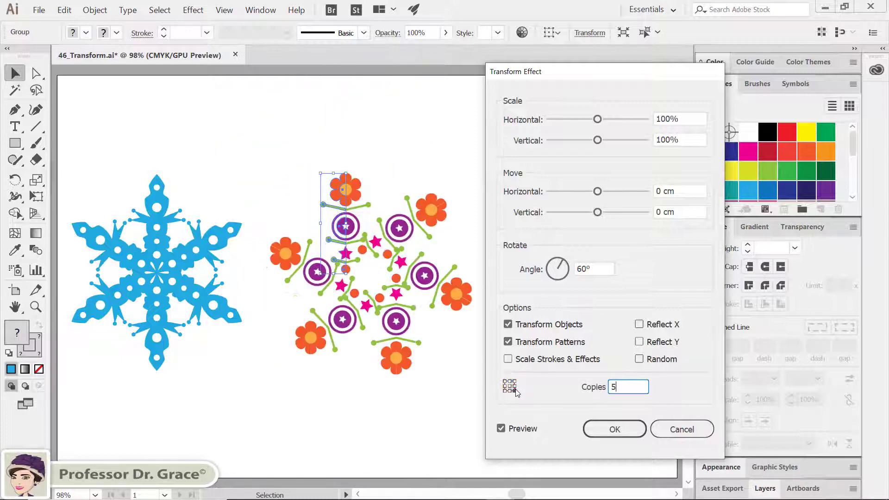
{"action": "left_click", "coordinate": [509, 386]}
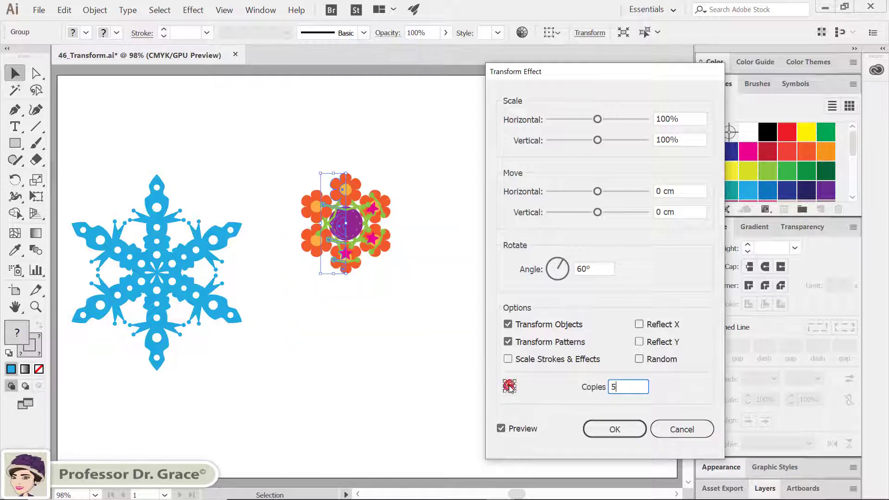
{"action": "left_click", "coordinate": [509, 392]}
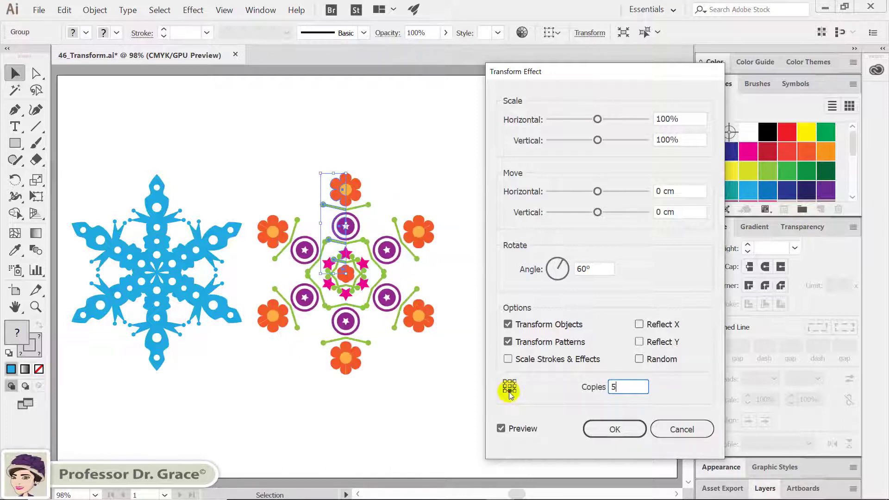
{"action": "left_click", "coordinate": [597, 430]}
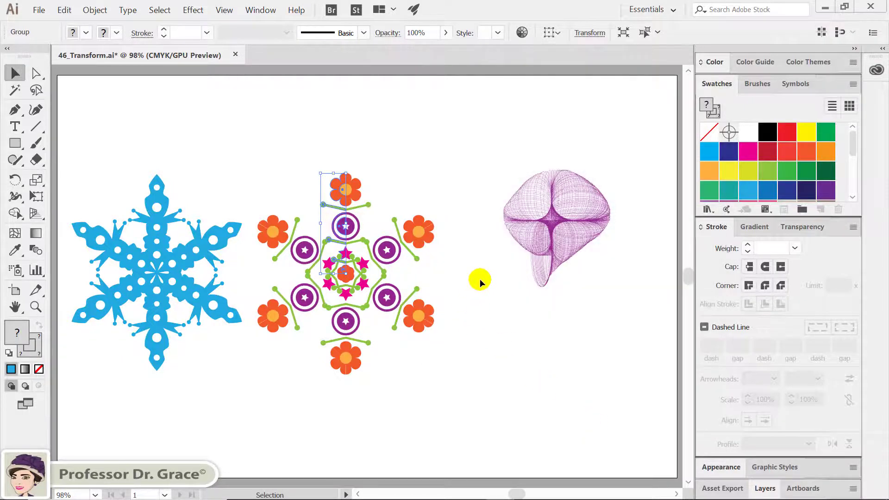
{"action": "left_click", "coordinate": [480, 280]}
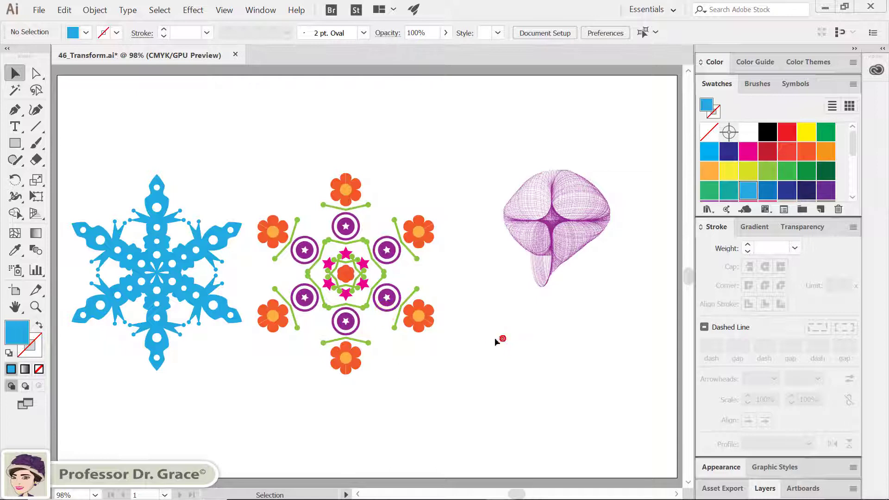
Add a new Transform effect to the purple wireframe shape with live preview on
{"action": "left_click", "coordinate": [524, 188]}
{"action": "key", "text": "ctrl+alt+shift+e"}
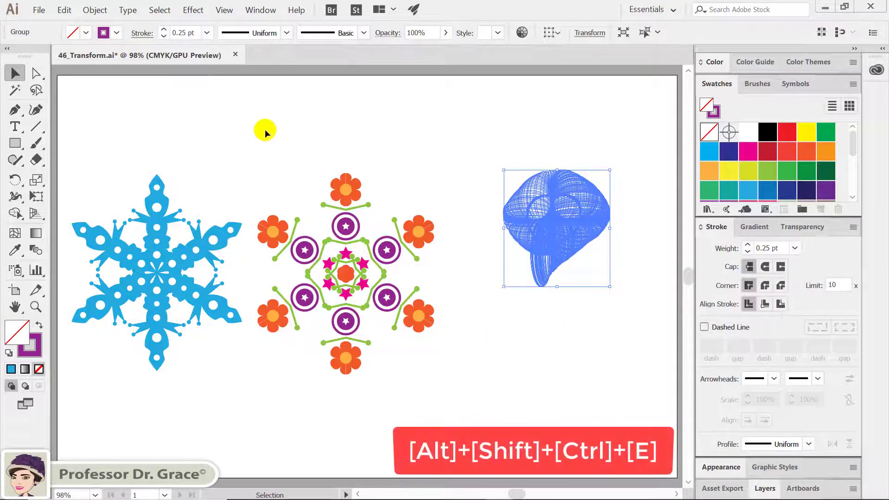
{"action": "key", "text": "ctrl+alt+shift+e"}
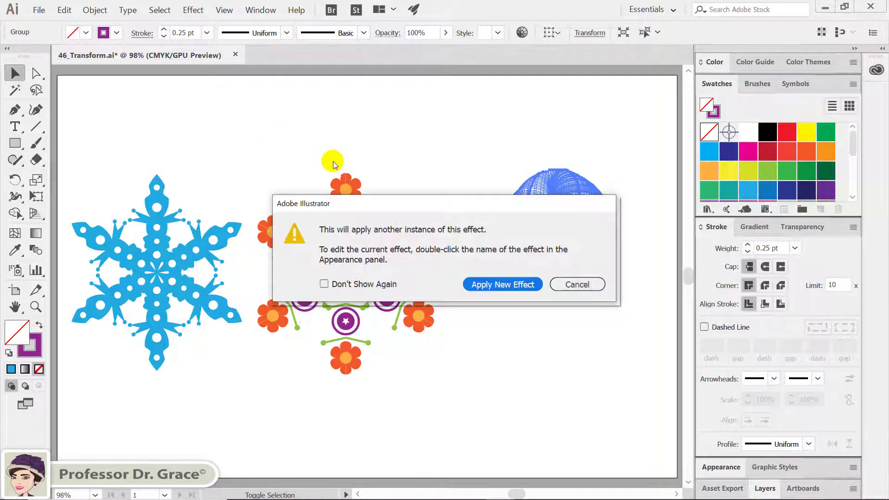
{"action": "left_click_drag", "start_coordinate": [383, 203], "coordinate": [354, 204]}
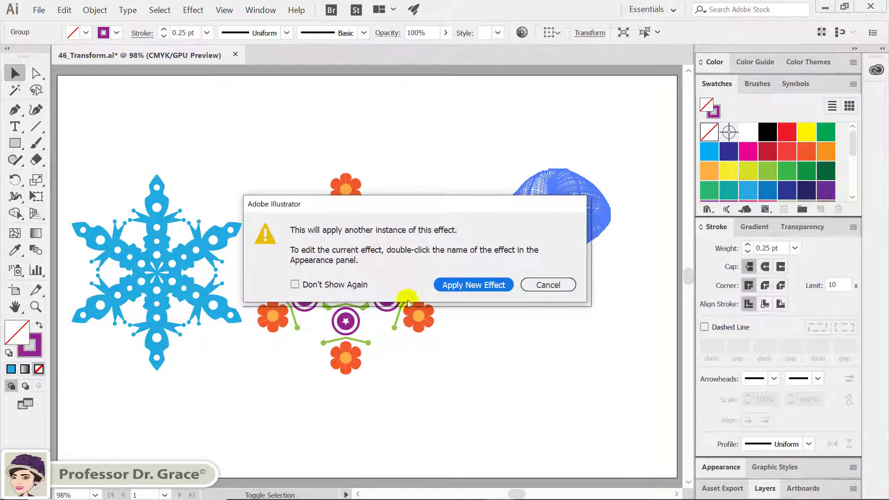
{"action": "left_click", "coordinate": [493, 285]}
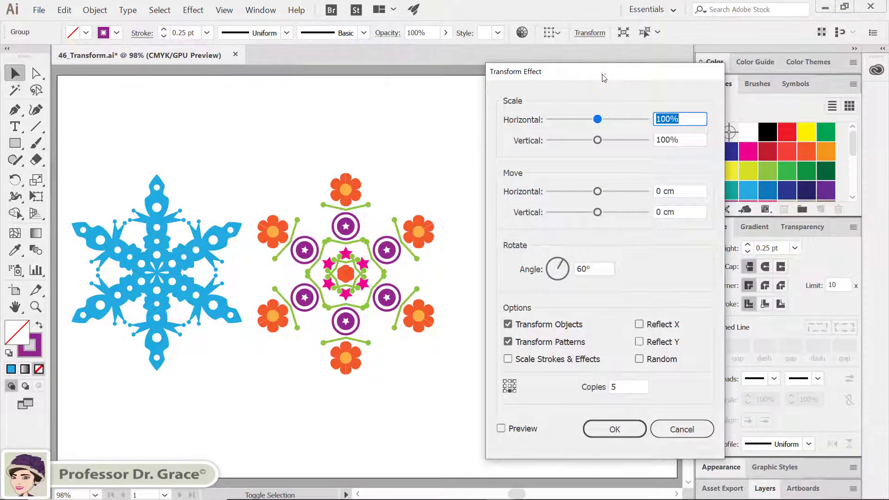
{"action": "left_click_drag", "start_coordinate": [604, 78], "coordinate": [345, 89]}
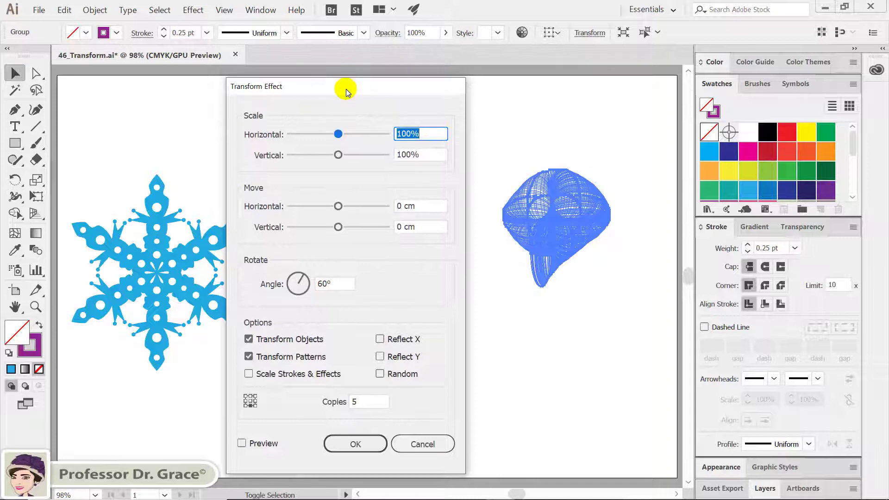
{"action": "left_click", "coordinate": [241, 443]}
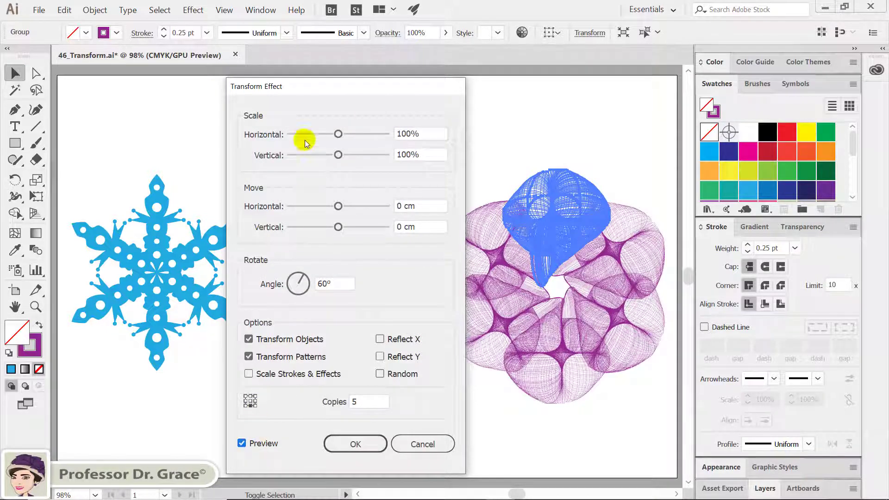
{"action": "left_click_drag", "start_coordinate": [330, 89], "coordinate": [194, 90]}
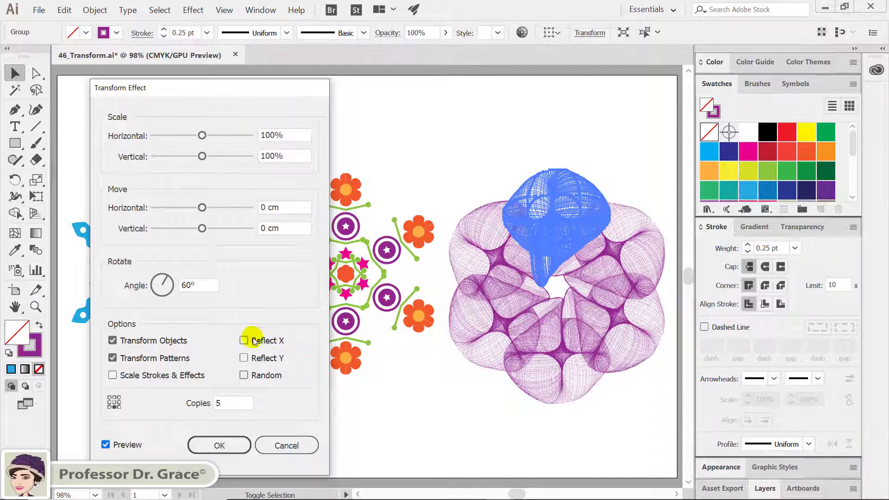
Set the transform to 9 copies at a 40° rotation angle
{"action": "double_click", "coordinate": [232, 403]}
{"action": "type", "text": "9"}
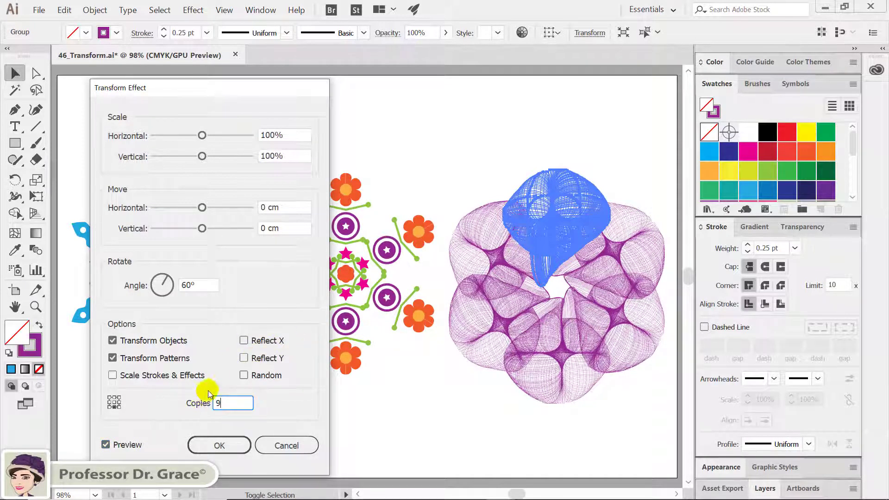
{"action": "double_click", "coordinate": [208, 285]}
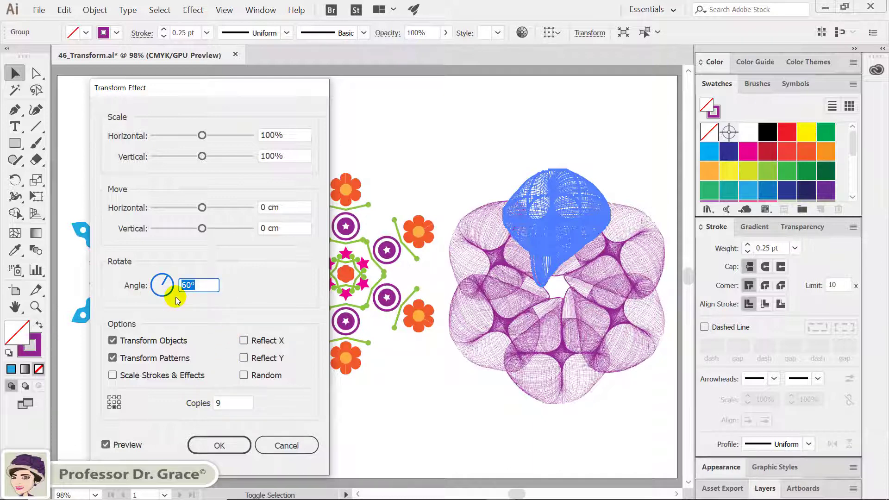
{"action": "type", "text": "40"}
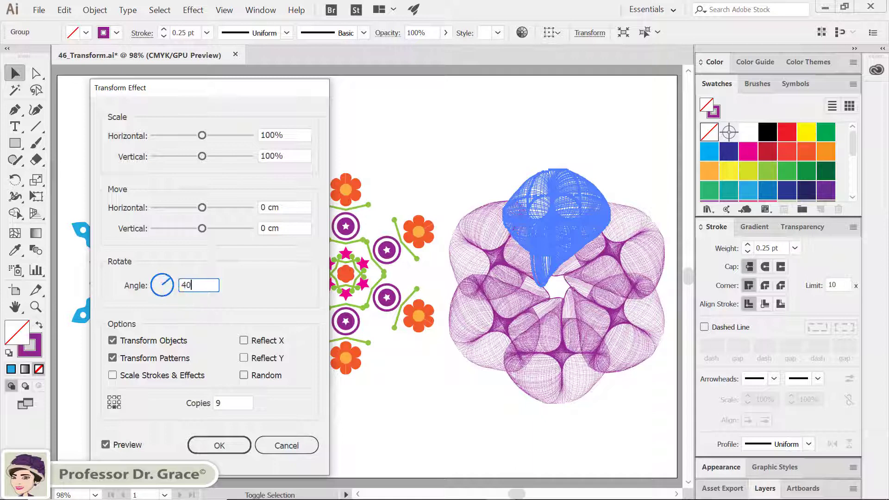
{"action": "left_click", "coordinate": [247, 404]}
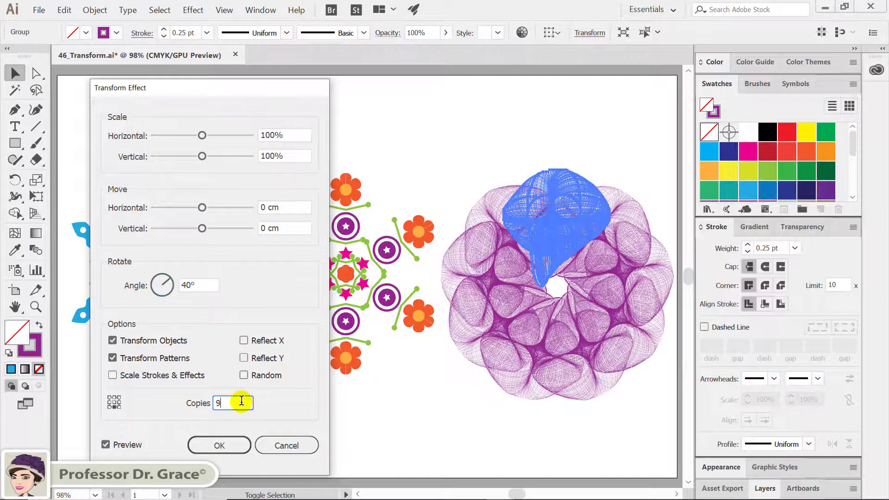
Try reference points until the copies form a full ring, then apply the rosette
{"action": "left_click", "coordinate": [111, 399]}
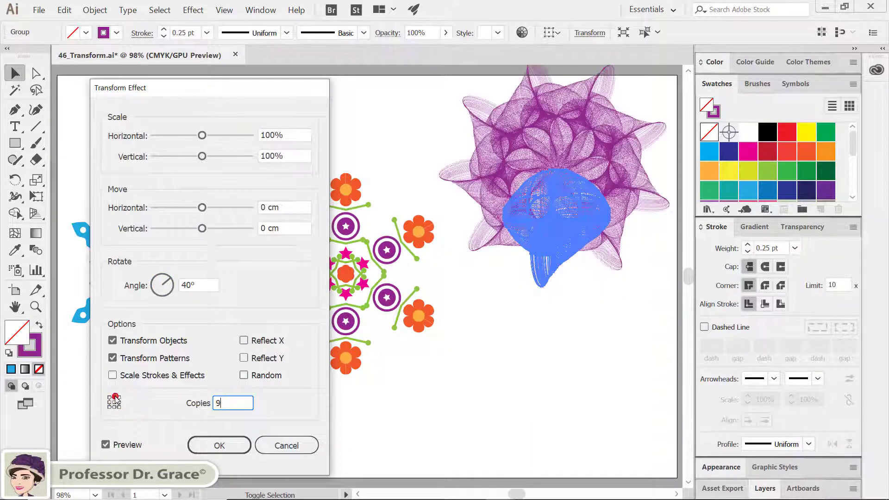
{"action": "left_click", "coordinate": [109, 401]}
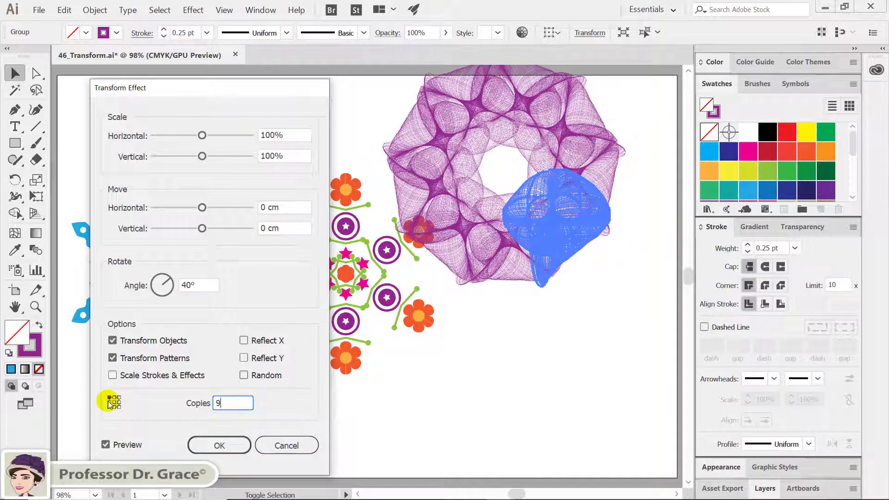
{"action": "left_click", "coordinate": [110, 403]}
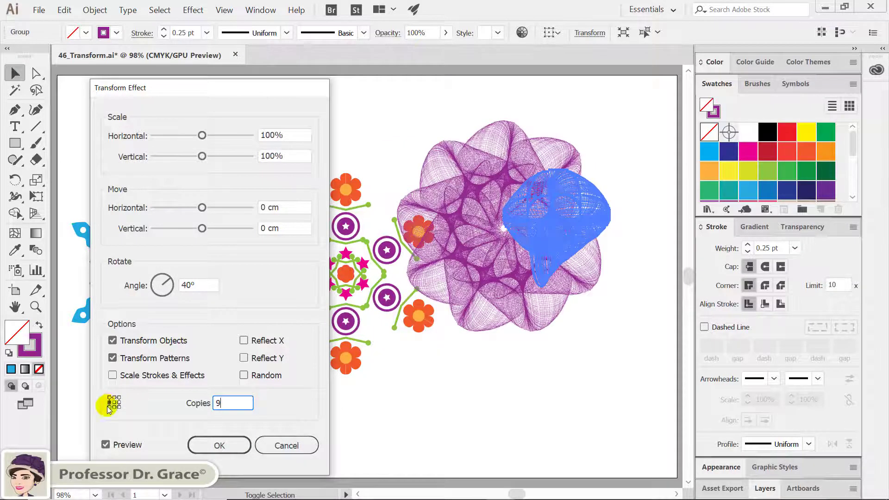
{"action": "left_click", "coordinate": [110, 407]}
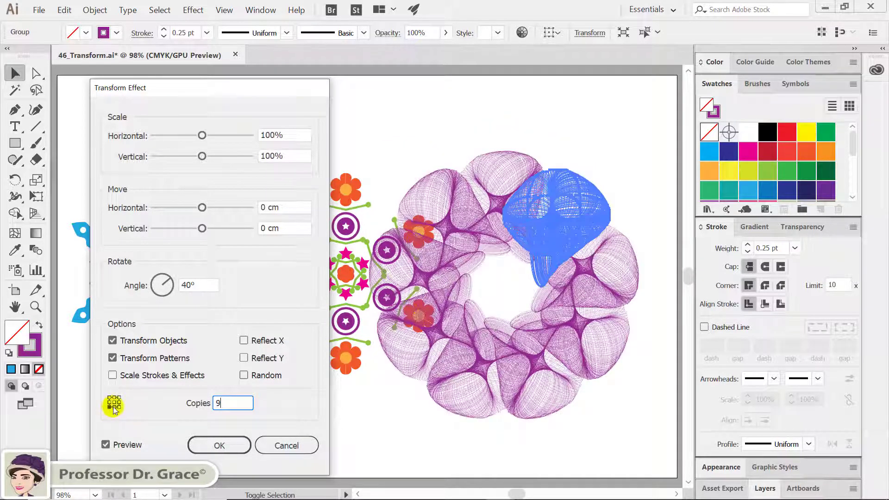
{"action": "left_click", "coordinate": [114, 406]}
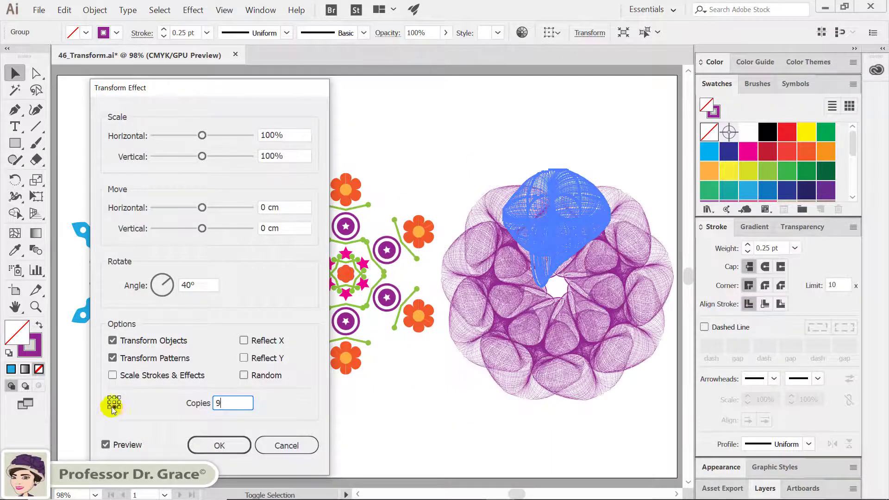
{"action": "left_click", "coordinate": [217, 444]}
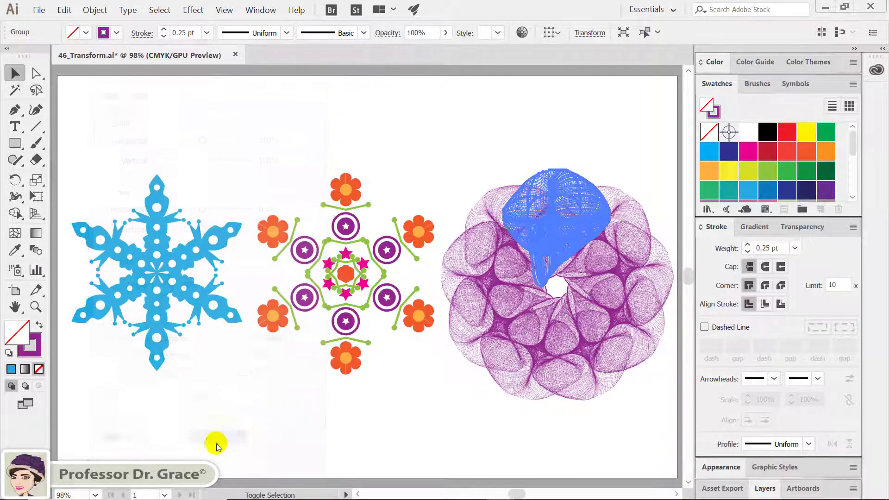
{"action": "left_click", "coordinate": [461, 406]}
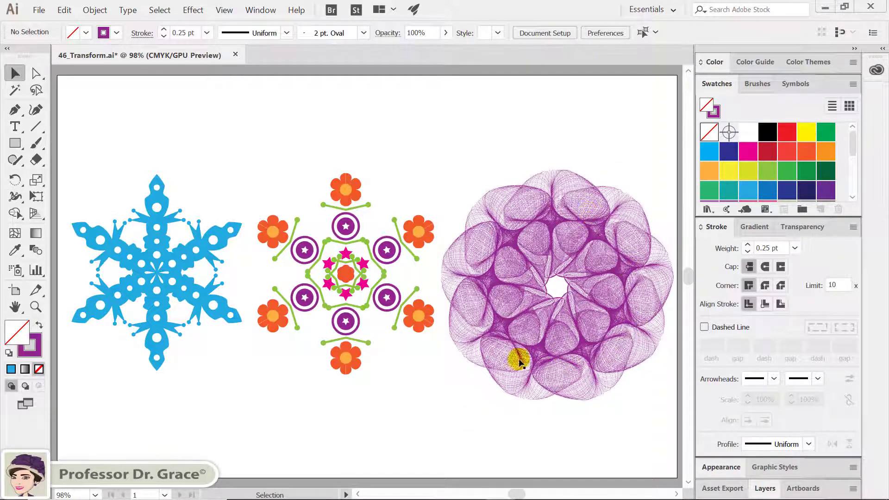
{"action": "left_click", "coordinate": [452, 404]}
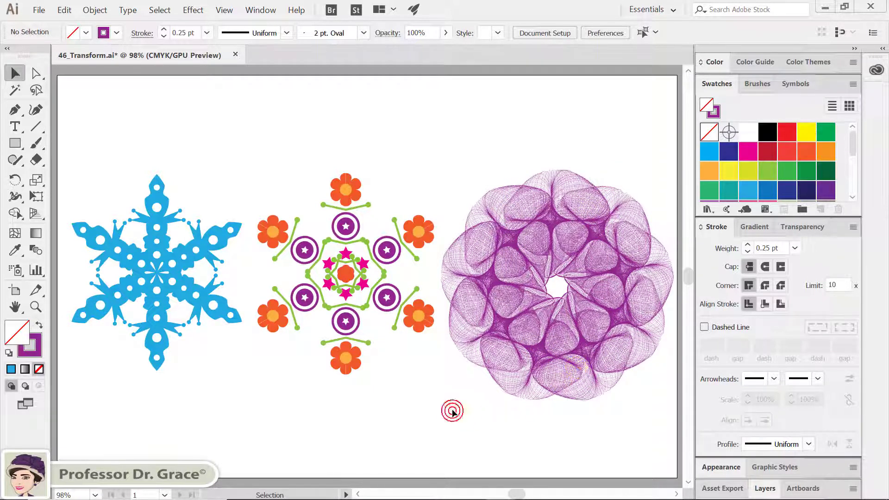
{"action": "key", "text": "ctrl+y"}
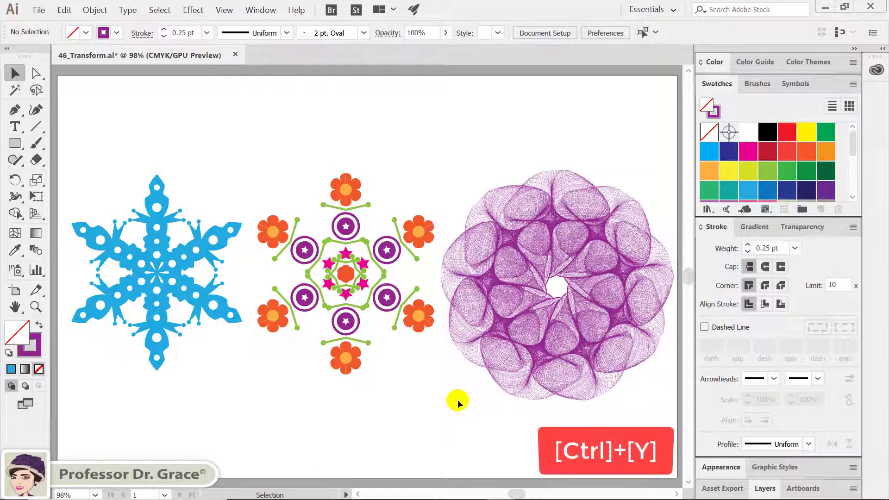
{"action": "key", "text": "ctrl+y"}
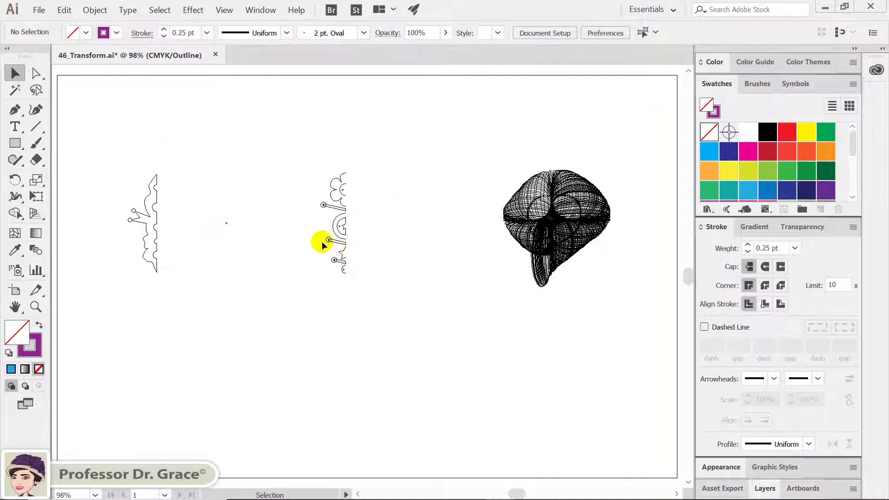
{"action": "key", "text": "ctrl+y"}
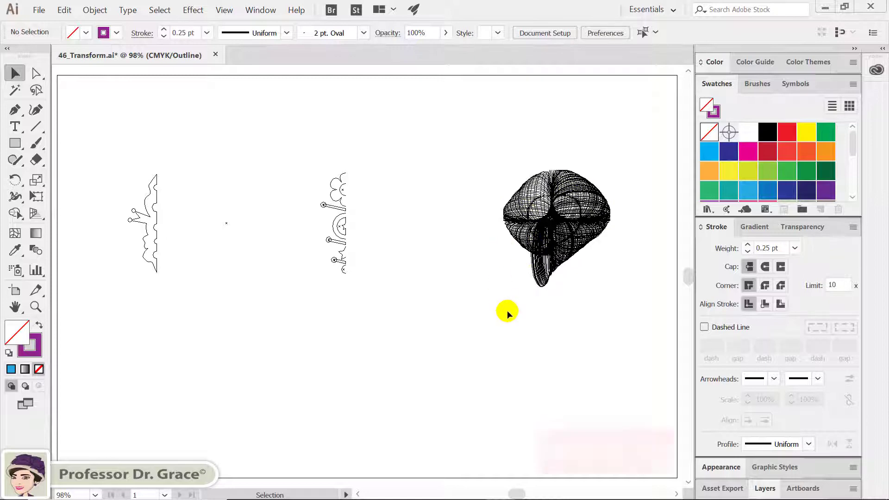
{"action": "key", "text": "ctrl+y"}
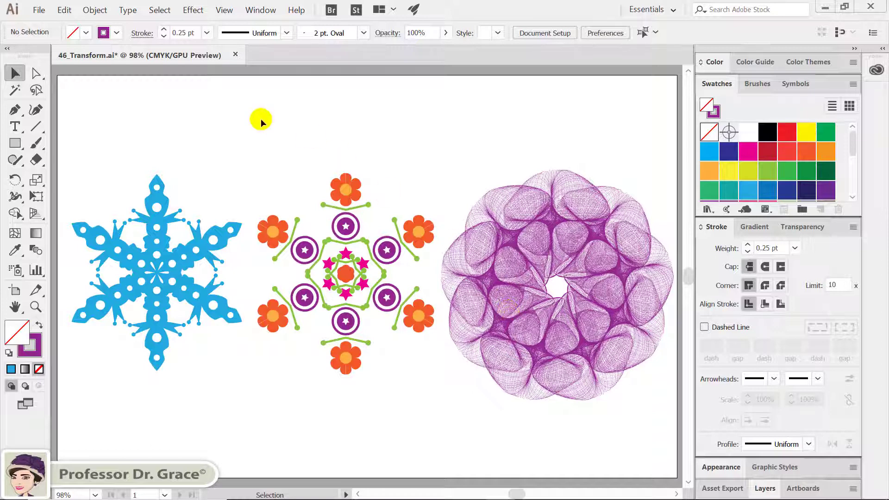
Drag the top arm's tip anchor upward with Direct Selection so every arm ends in a sharp point
{"action": "left_click", "coordinate": [36, 73]}
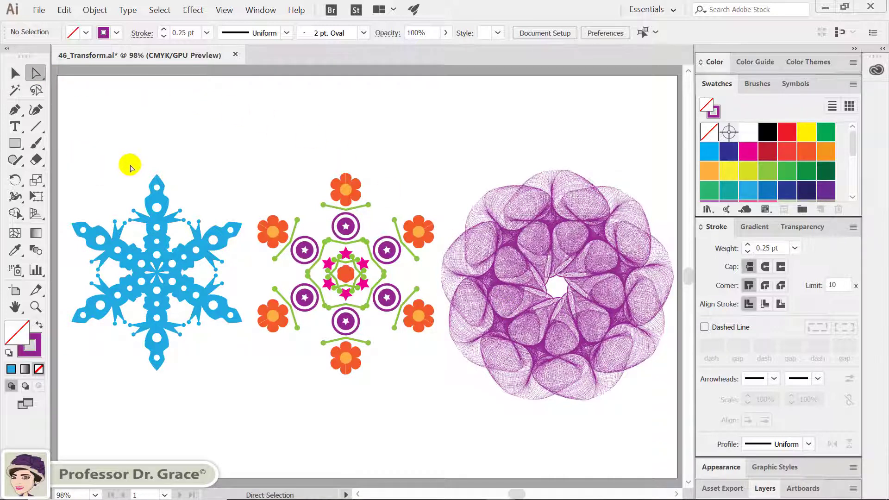
{"action": "left_click", "coordinate": [147, 199]}
{"action": "left_click", "coordinate": [149, 185]}
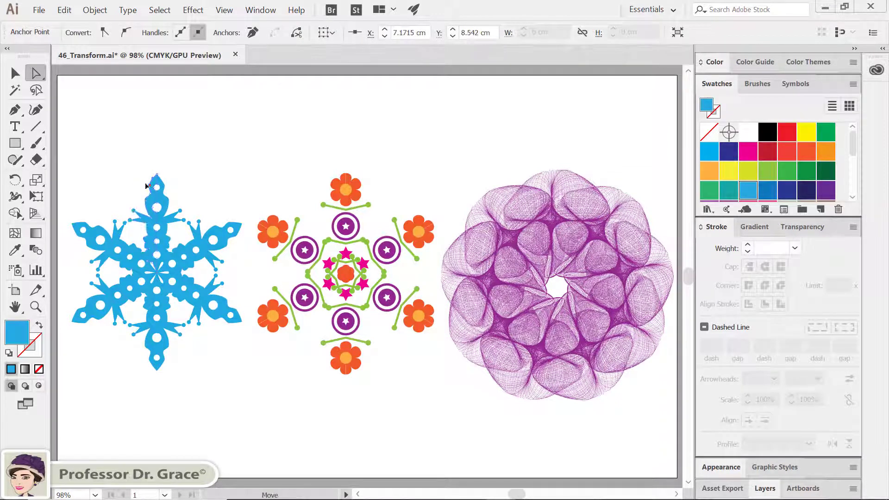
{"action": "left_click_drag", "start_coordinate": [149, 185], "coordinate": [143, 183]}
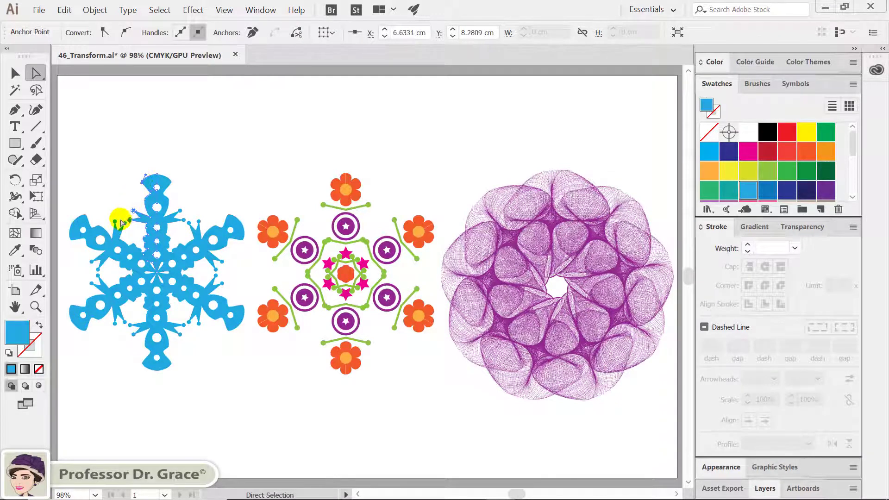
{"action": "mouse_move", "coordinate": [143, 185]}
{"action": "left_mouse_down"}
{"action": "mouse_move", "coordinate": [156, 175]}
{"action": "mouse_move", "coordinate": [157, 151]}
{"action": "left_mouse_up"}
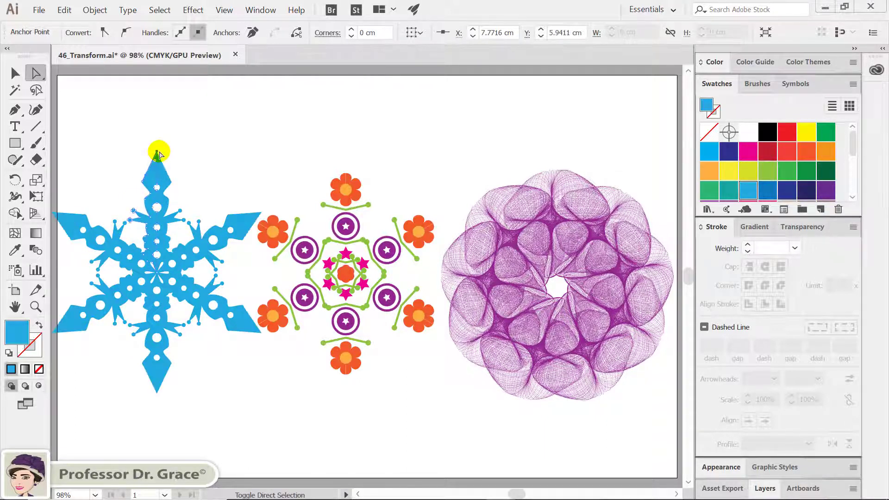
{"action": "left_click", "coordinate": [190, 163]}
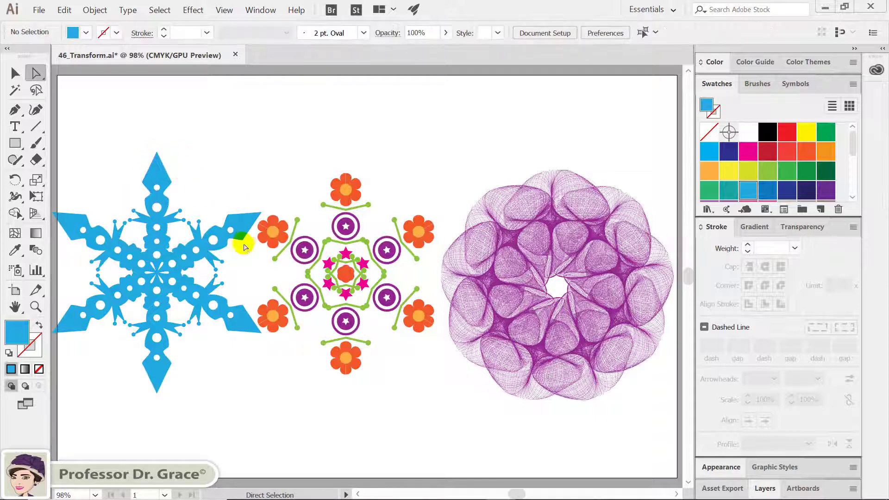